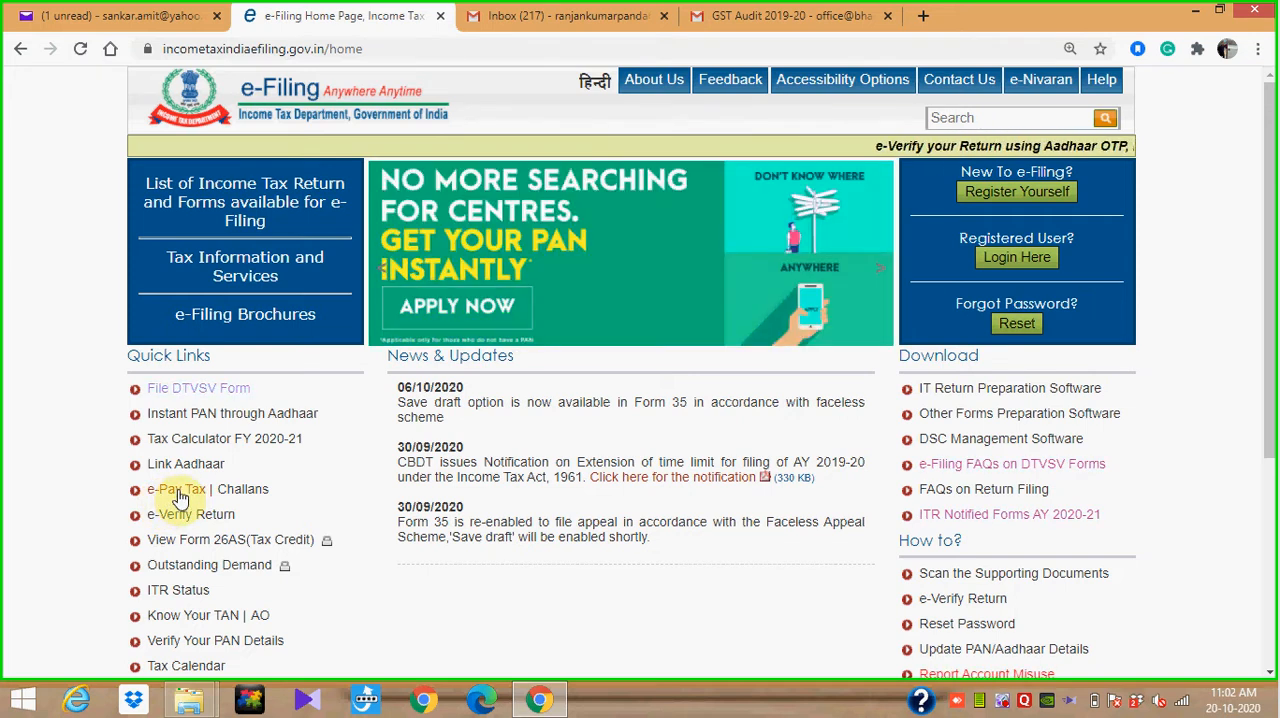
Open the e-Pay Tax service, continue to the NSDL website, and proceed with the TDS/TCS Challan No./ITNS 281 form
left_click(176, 490)
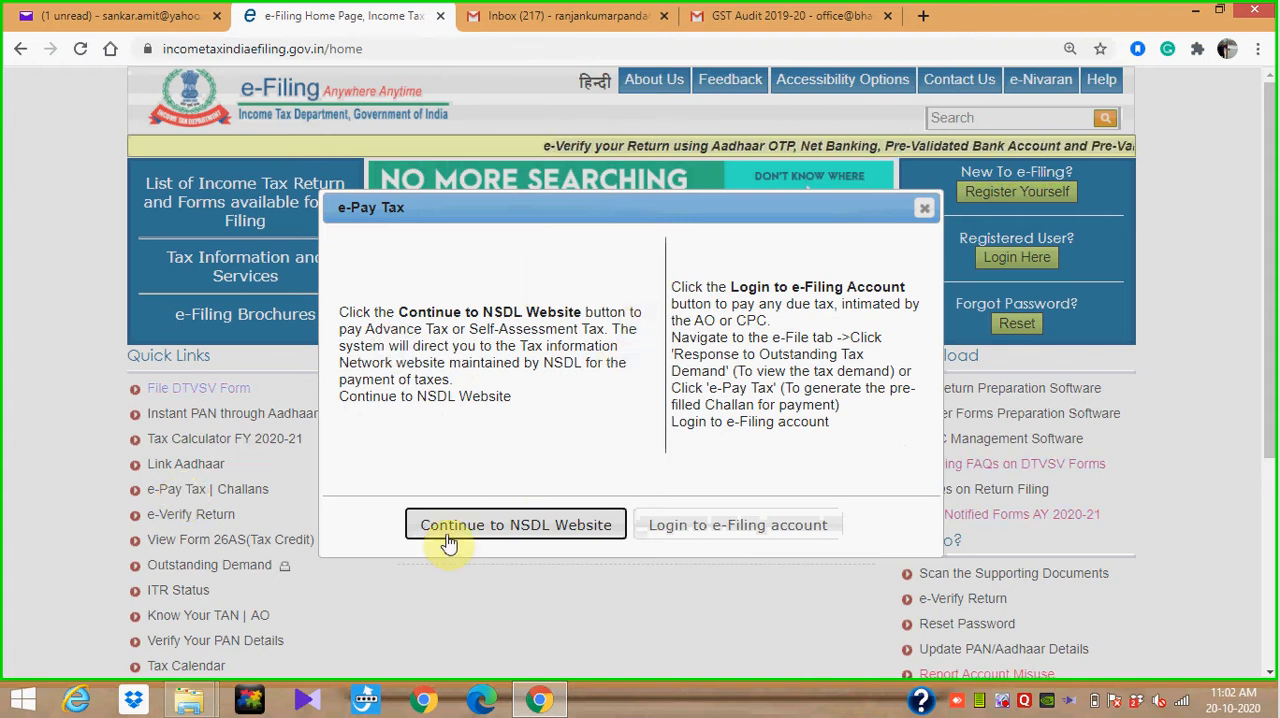
left_click(494, 534)
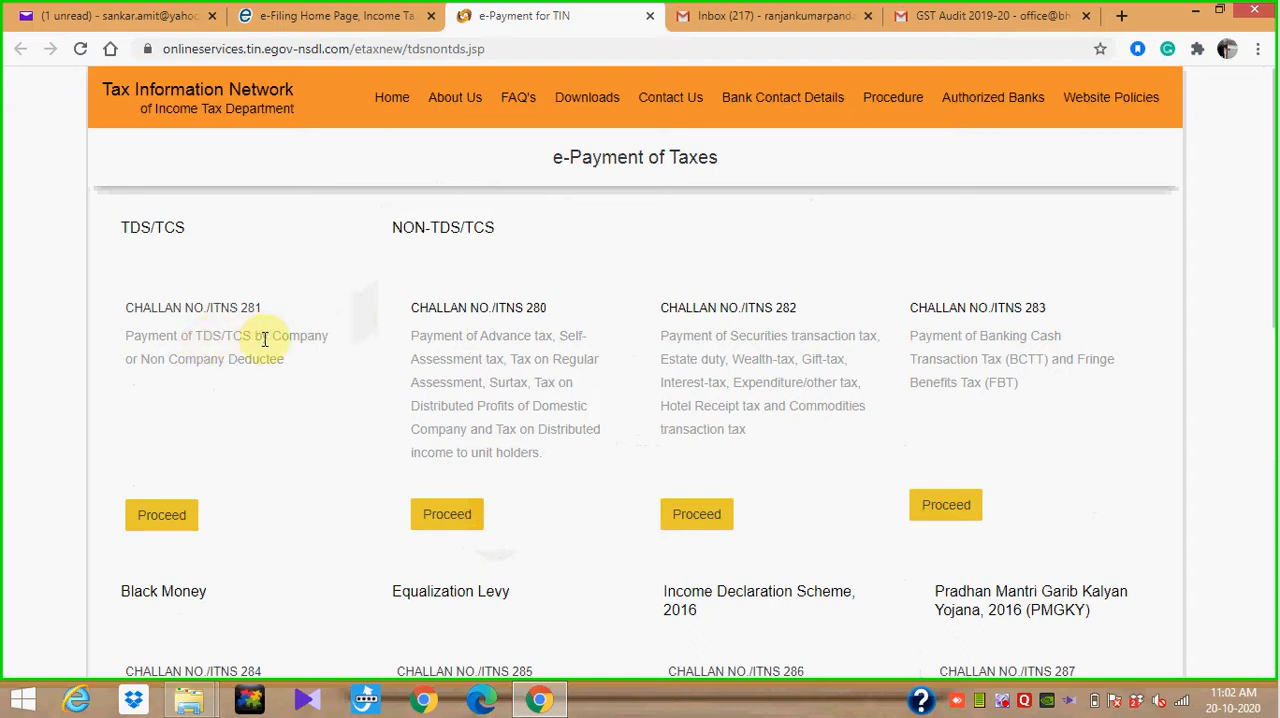
left_click(169, 520)
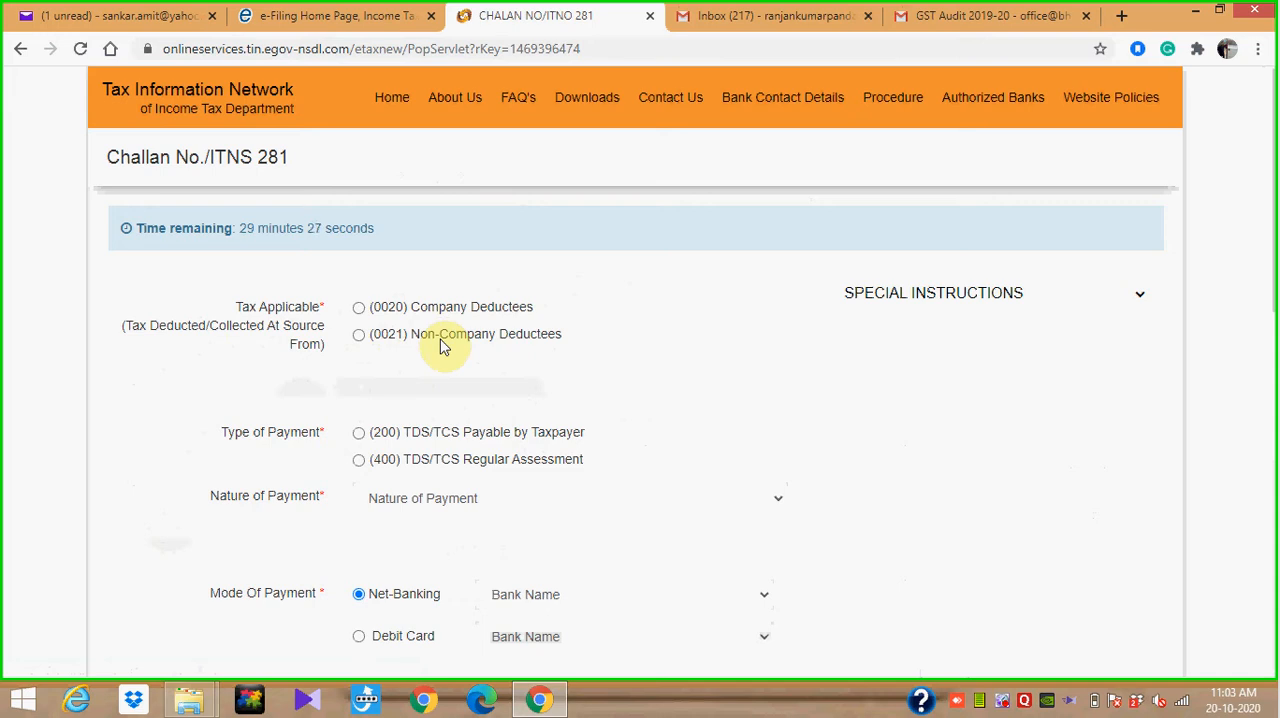
Set the applicable tax to (0021) Non-Company Deductees and the payment type to (200) TDS/TCS Payable by Taxpayer
left_click(359, 338)
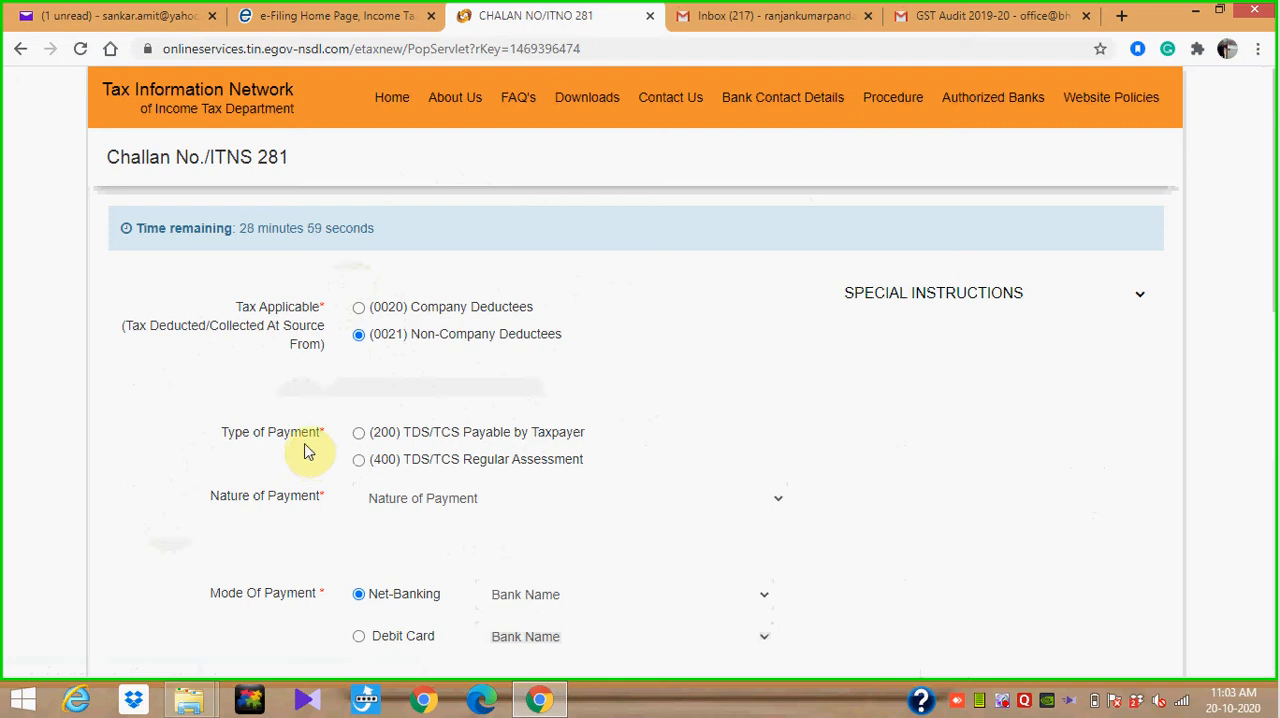
left_click(360, 435)
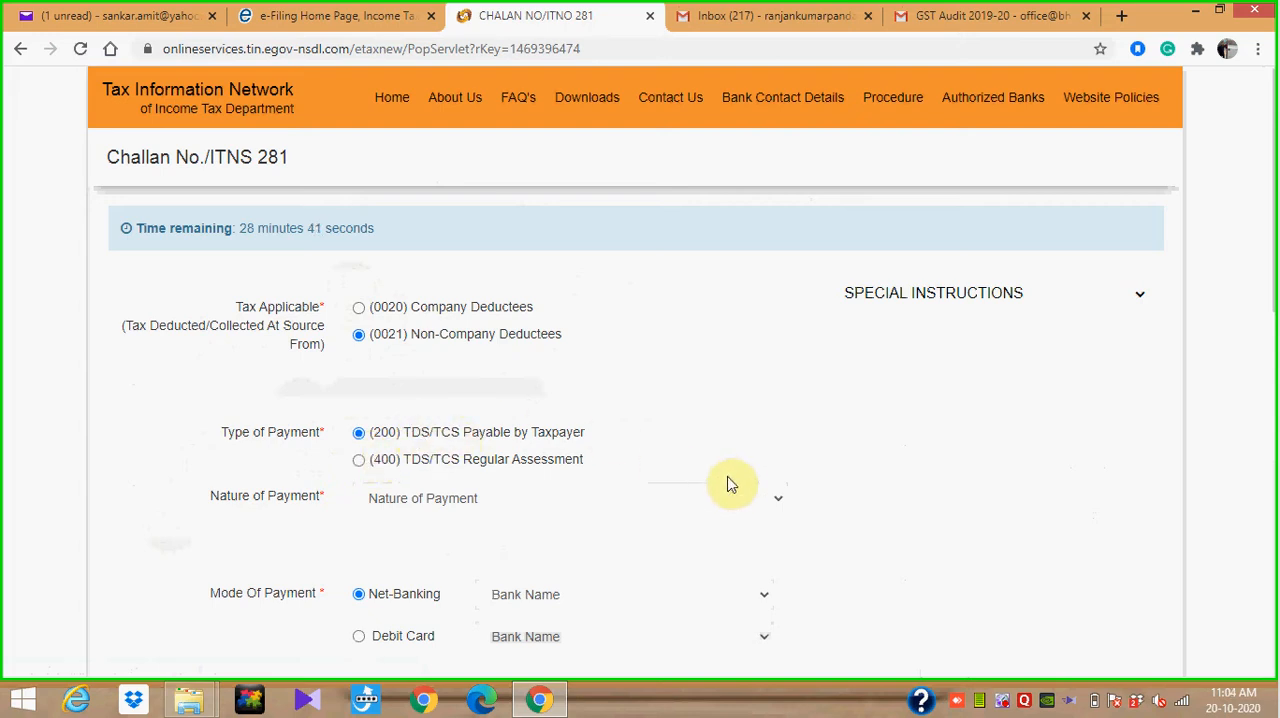
Set the nature of payment to 92B - Payment of Employees other than Govt. Employees
left_click(771, 509)
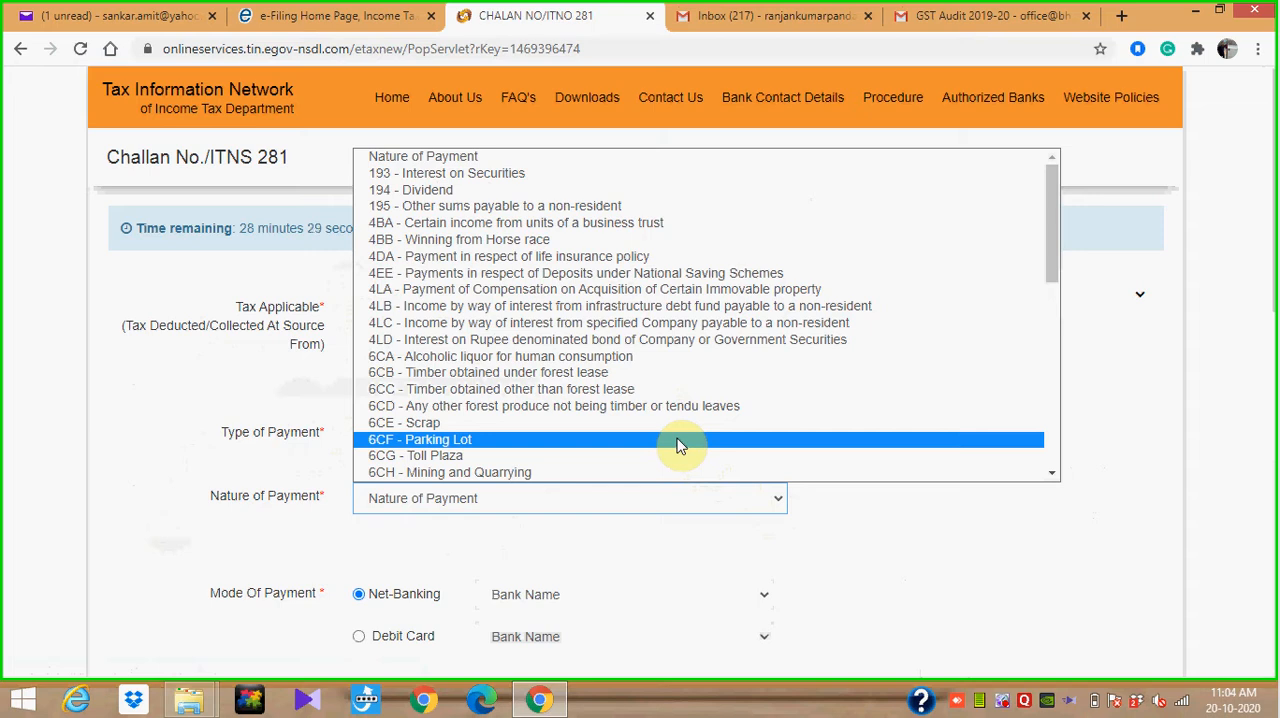
key("Down")
key("Down")
key("Down")
key("Down")
key("Down")
key("Down")
key("Down")
key("Down")
key("Down")
key("Down")
key("Down")
key("Down")
key("Down")
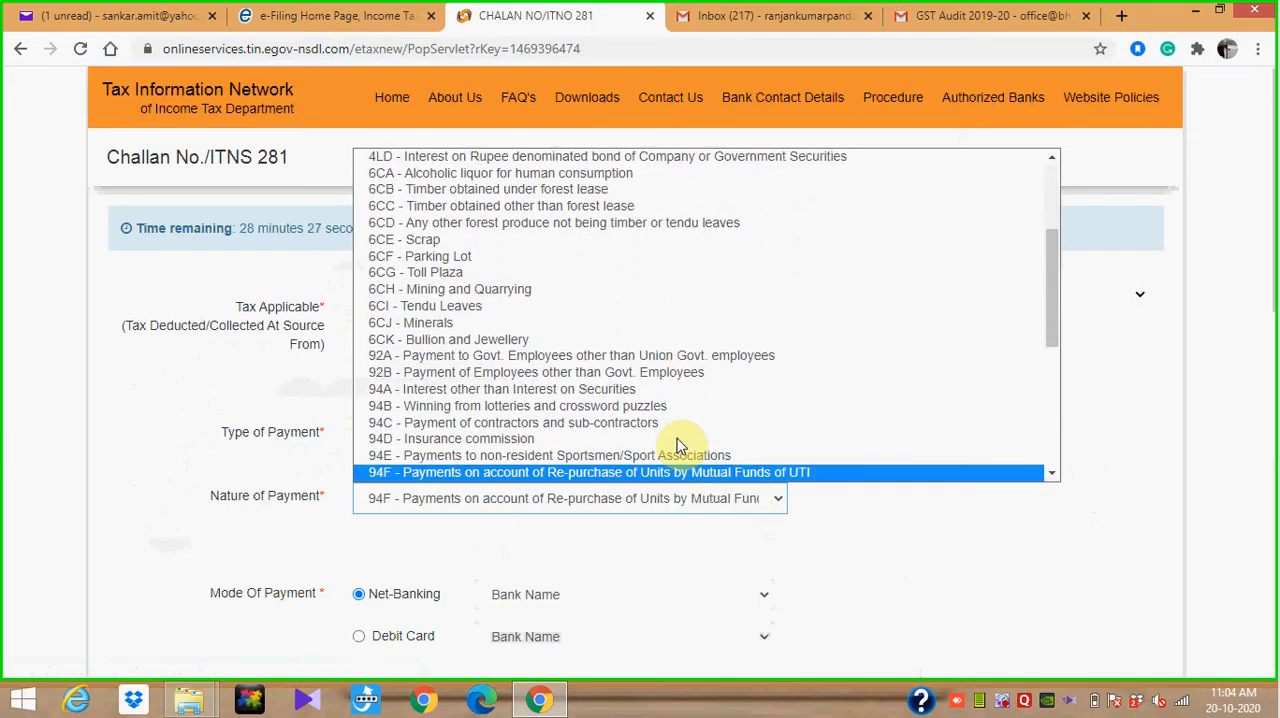
key("Up")
key("Up")
key("Up")
key("Up")
key("Up")
key("Up")
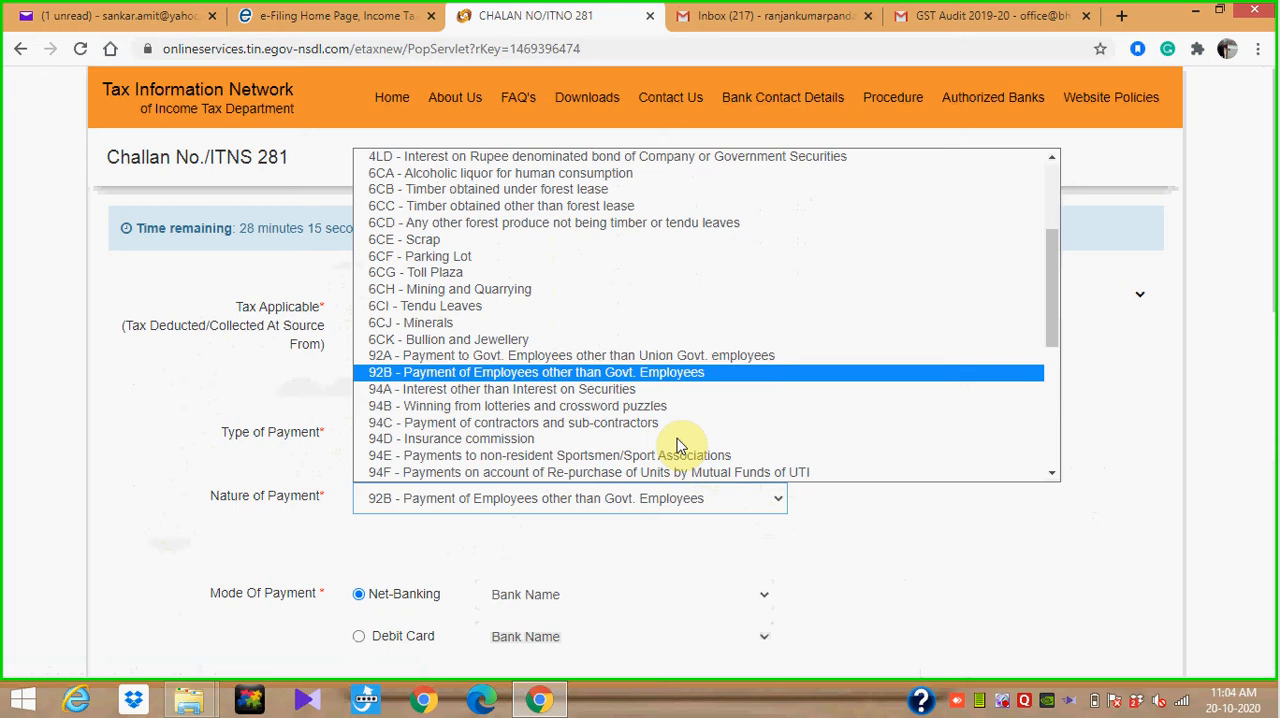
key("Down")
key("Down")
key("Down")
key("Down")
key("Up")
key("Up")
key("Up")
key("Up")
key("Up")
key("Up")
key("Up")
key("Up")
key("Up")
key("Down")
key("Down")
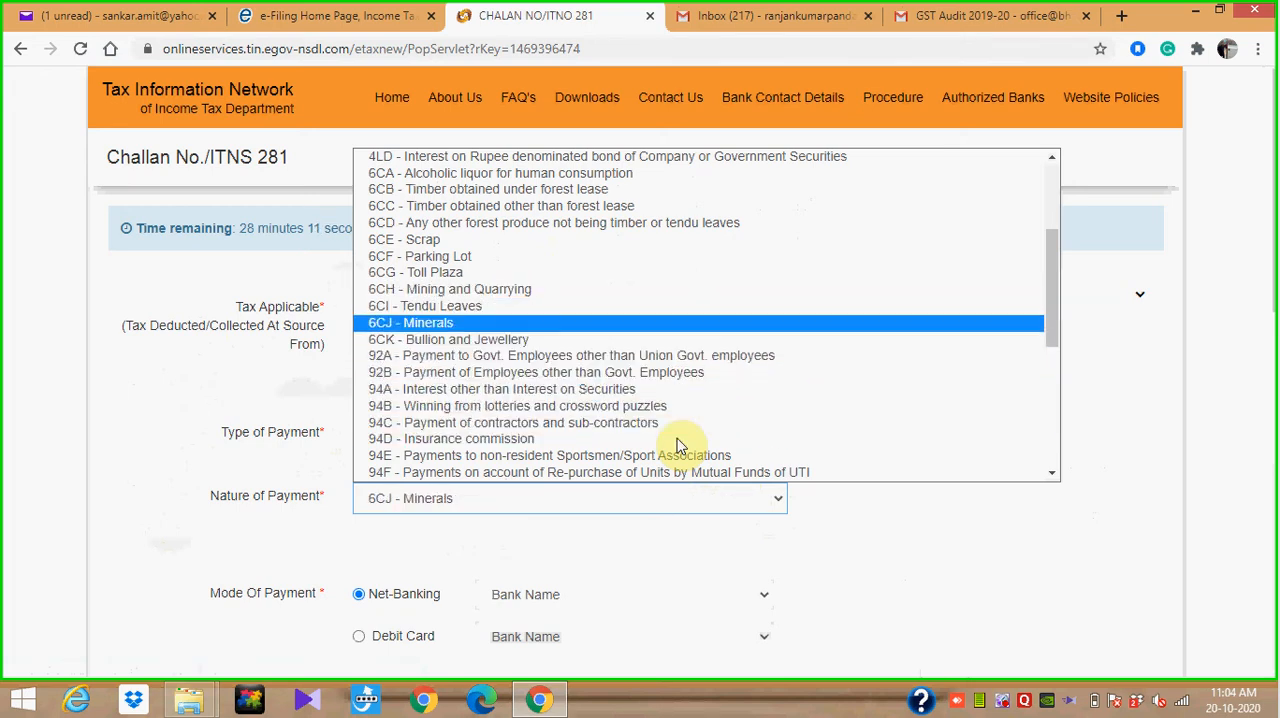
key("Up")
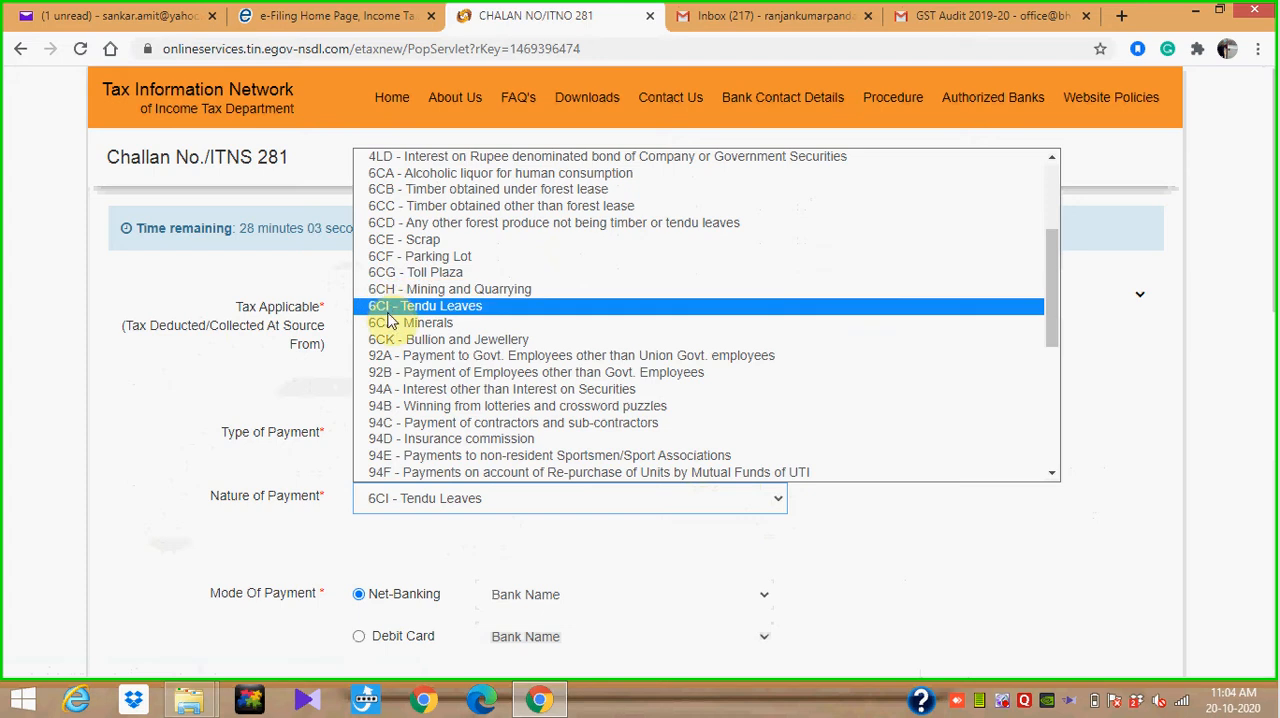
left_click(425, 375)
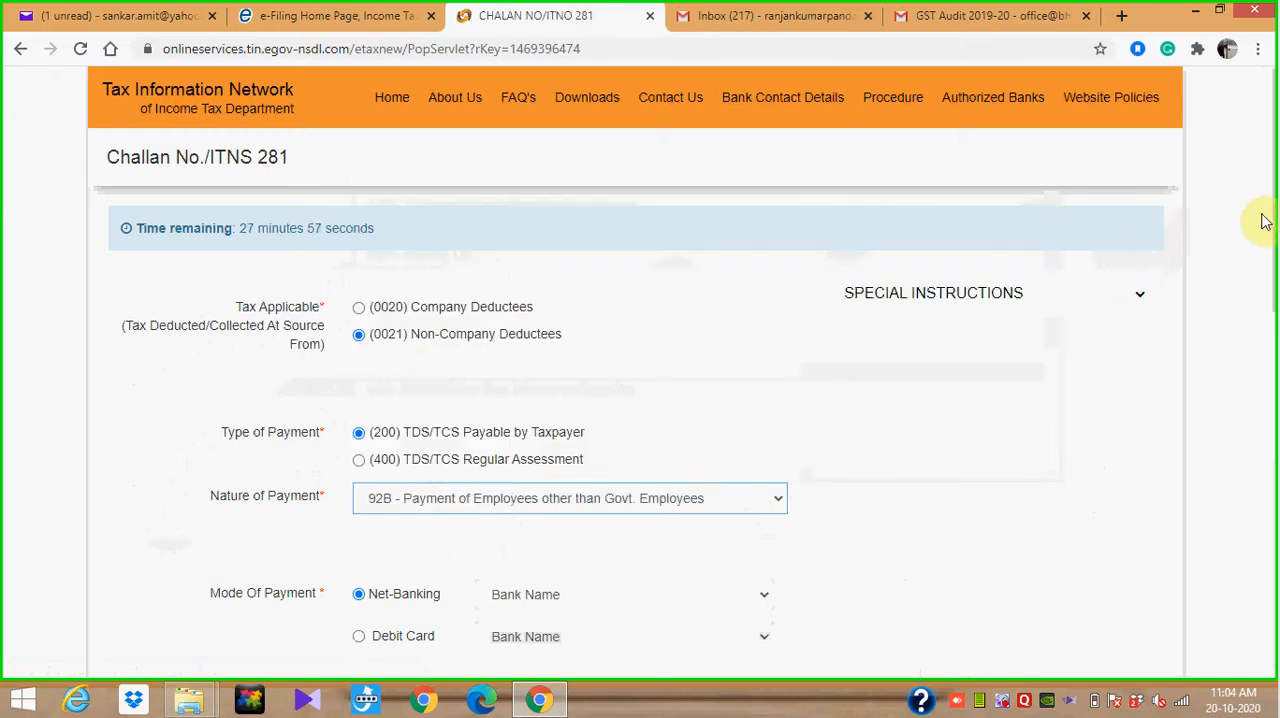
left_click_drag(1270, 218, 1270, 314)
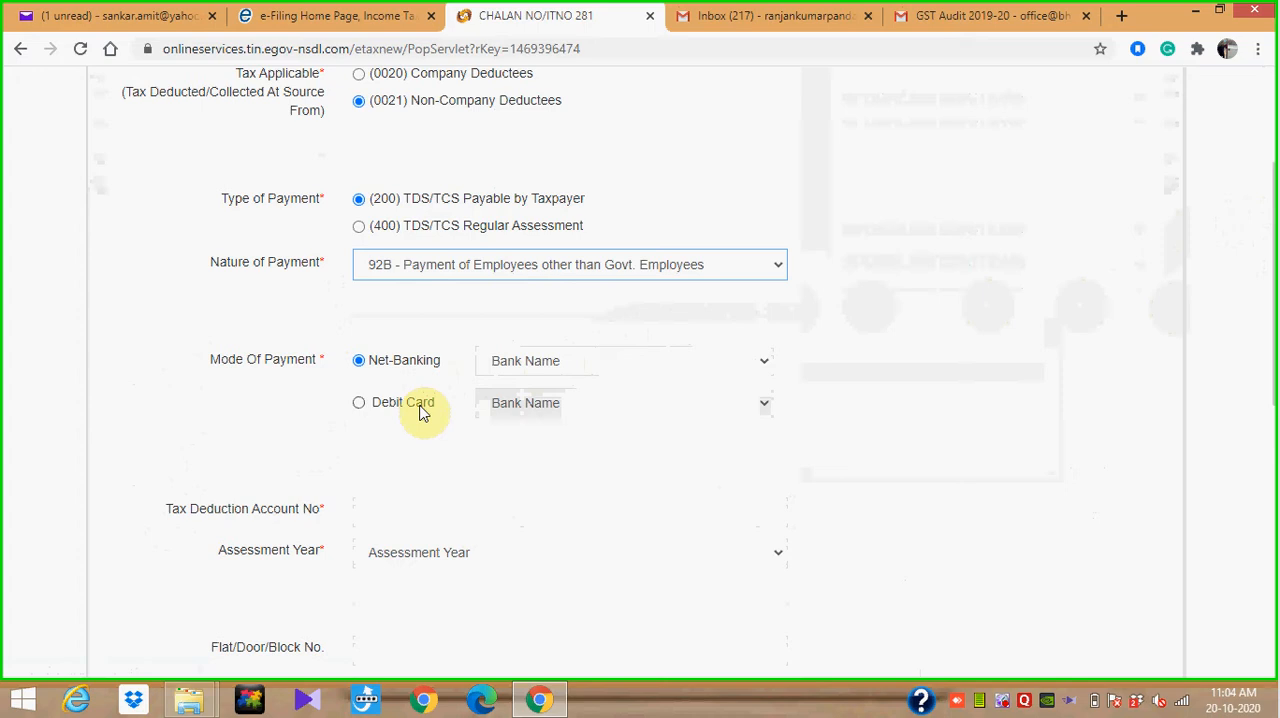
left_click(359, 402)
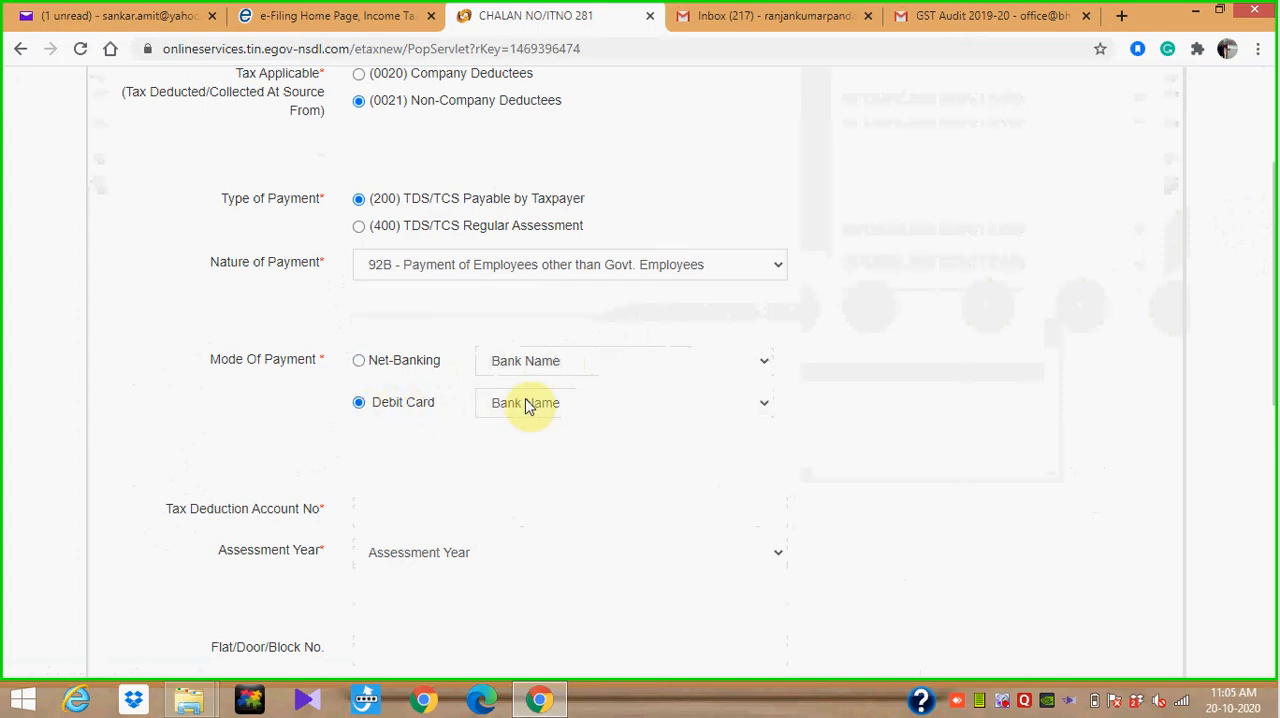
left_click(732, 410)
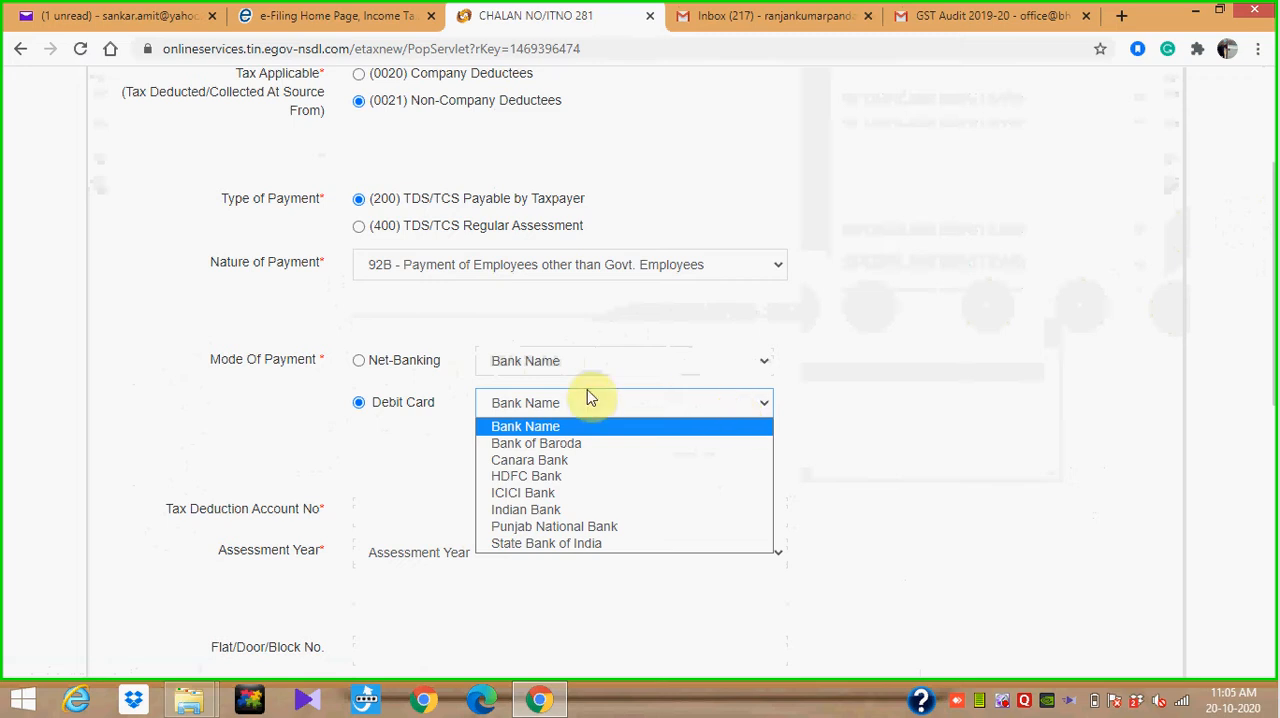
left_click(356, 362)
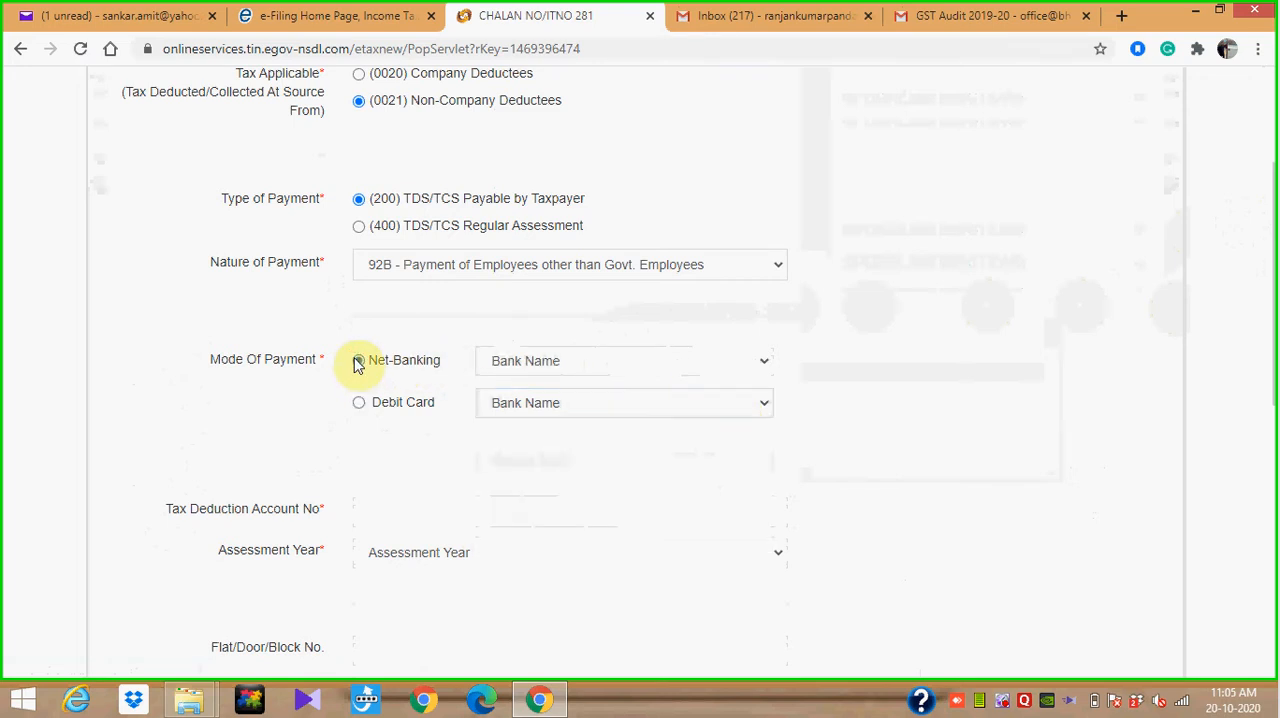
Choose State Bank of India as the bank for the Net-Banking payment mode
left_click(765, 362)
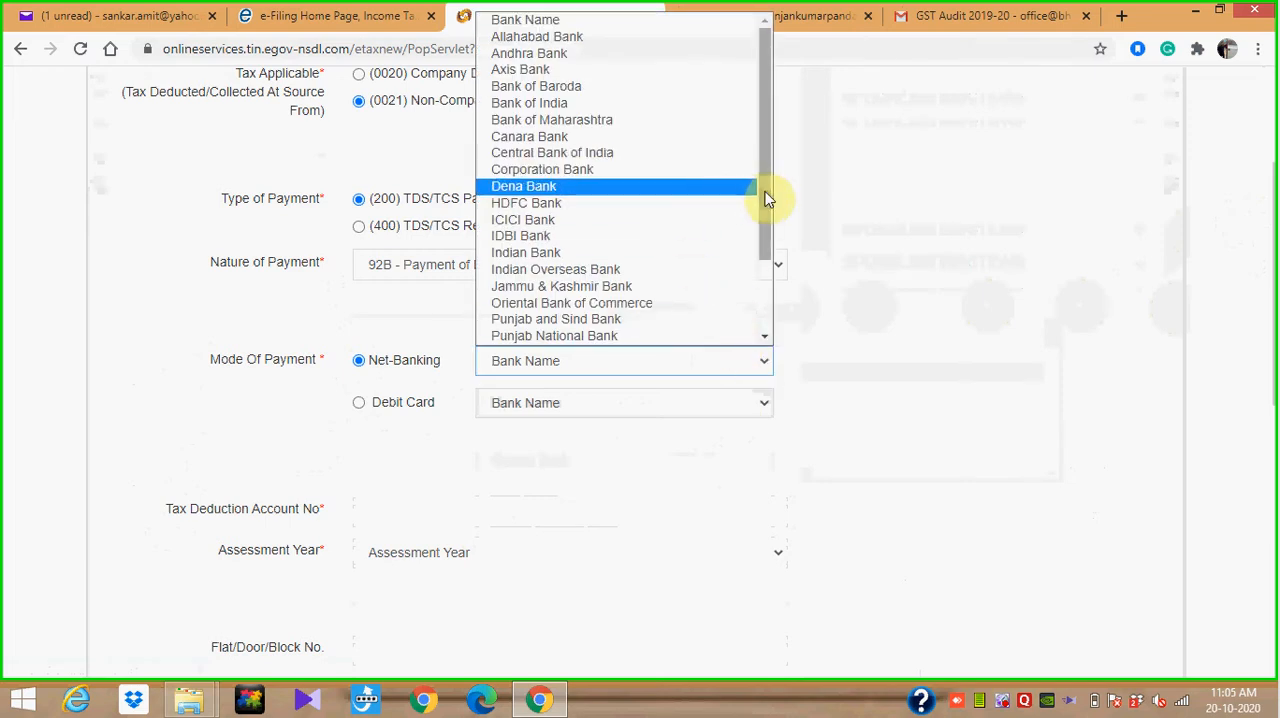
left_click_drag(766, 198, 771, 285)
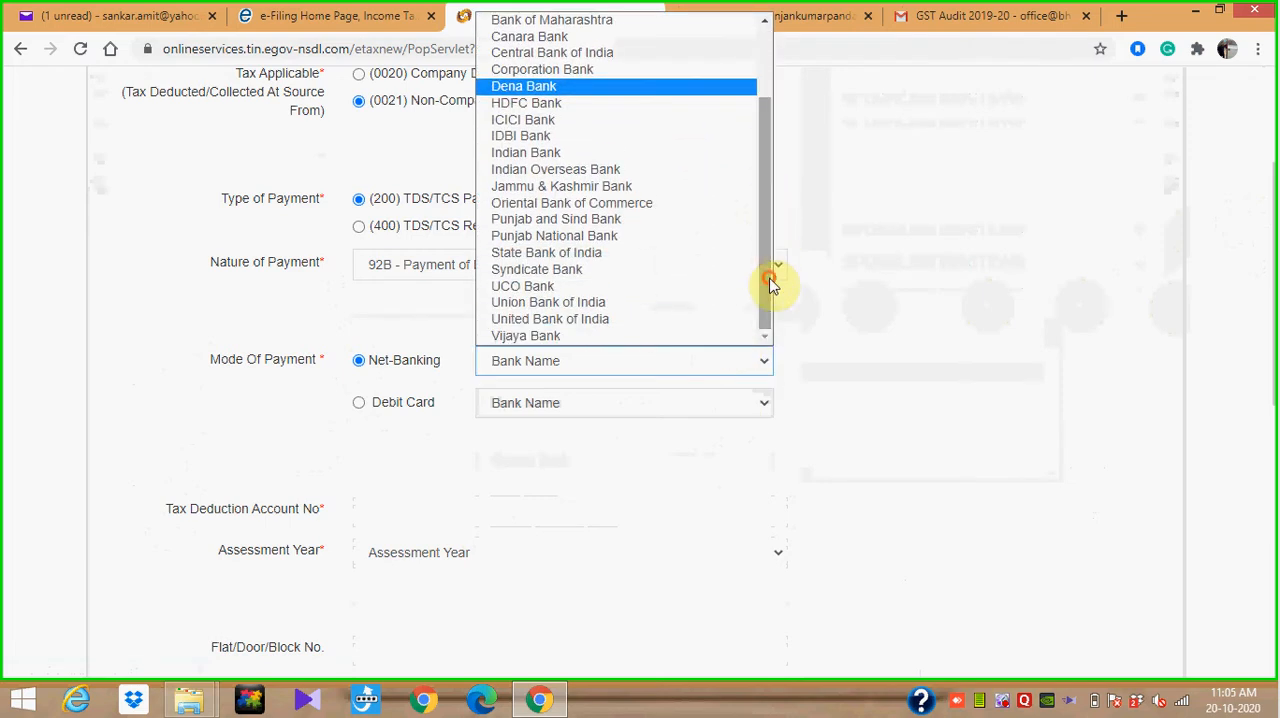
left_click(710, 254)
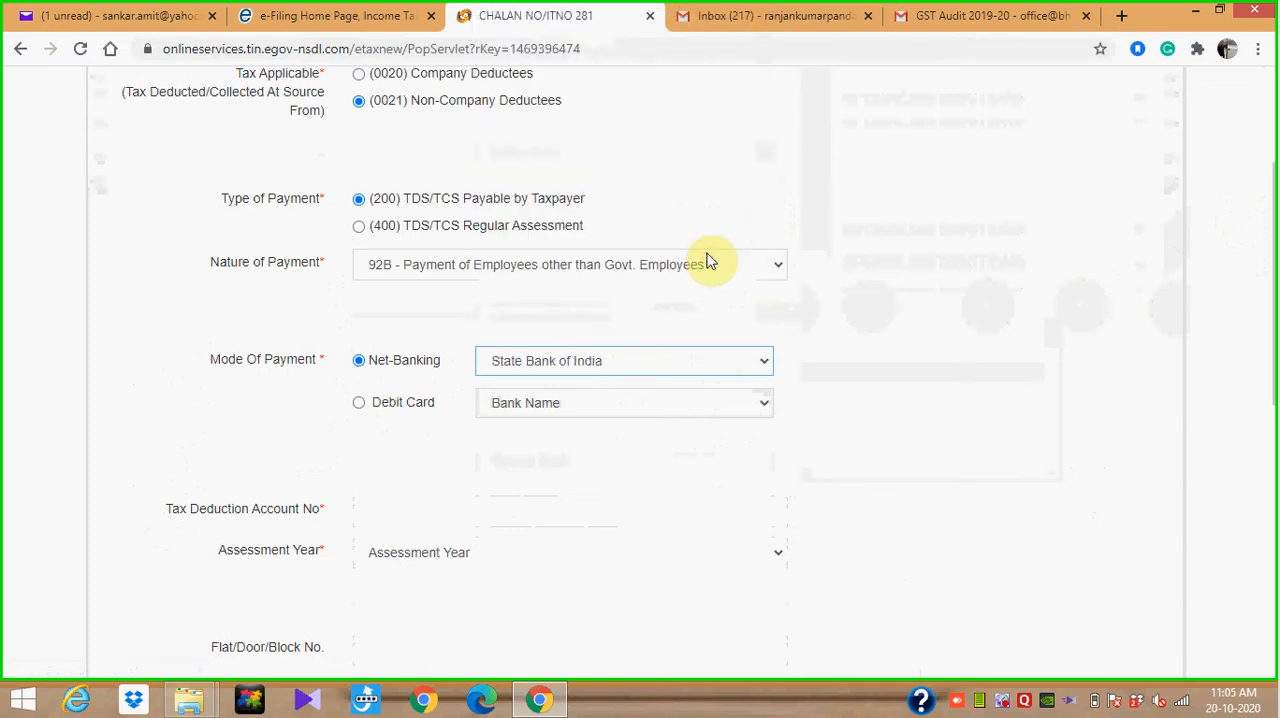
Enter the deductor's Tax Deduction Account Number and set the assessment year to 2021-22
left_click(490, 512)
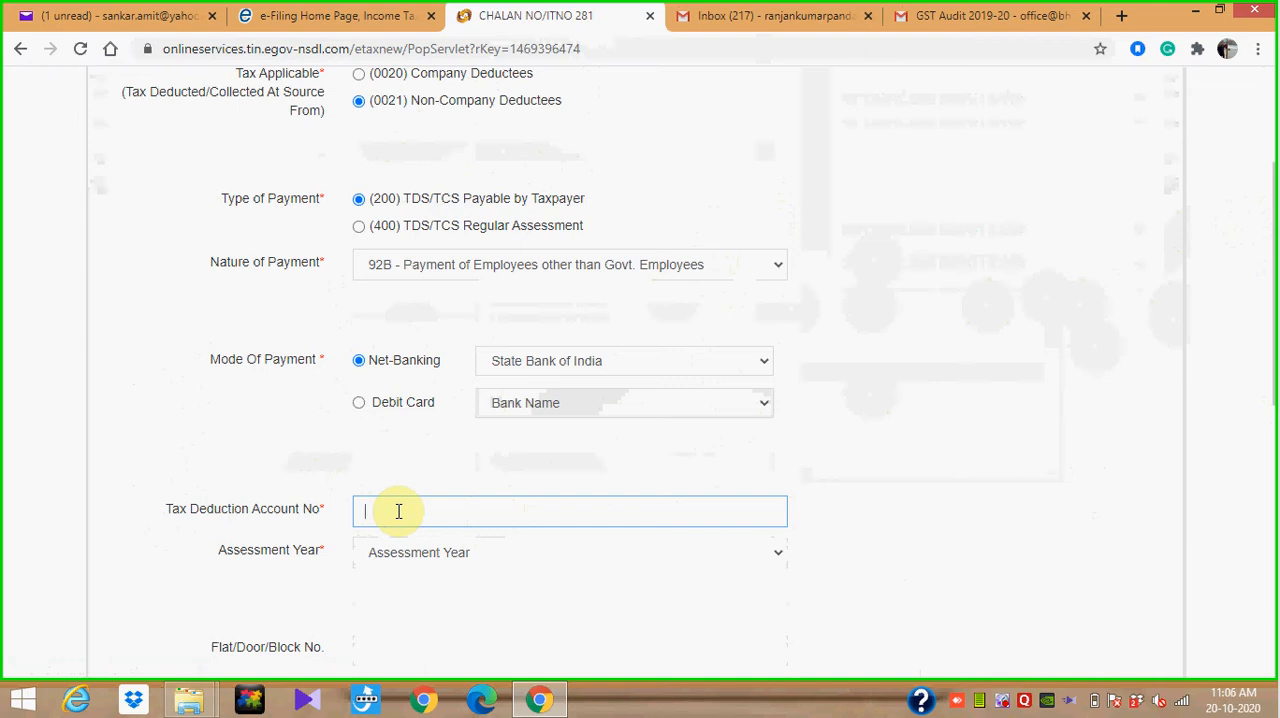
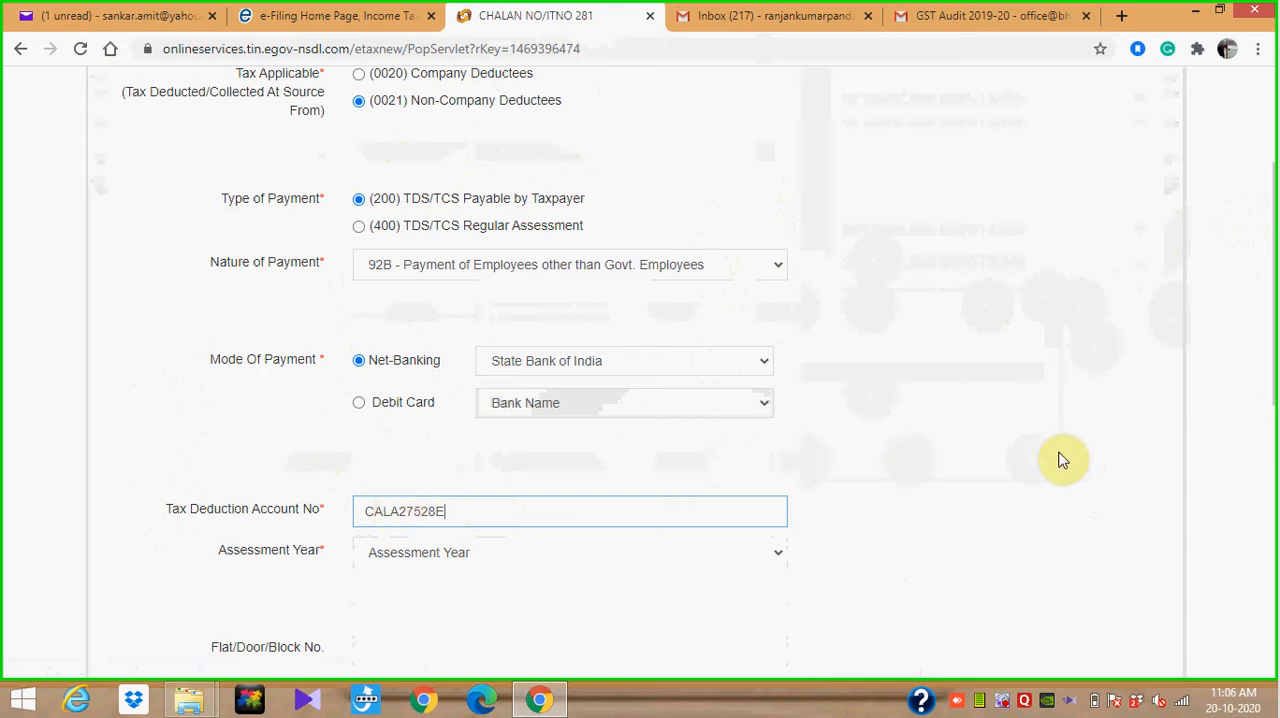
left_click(773, 565)
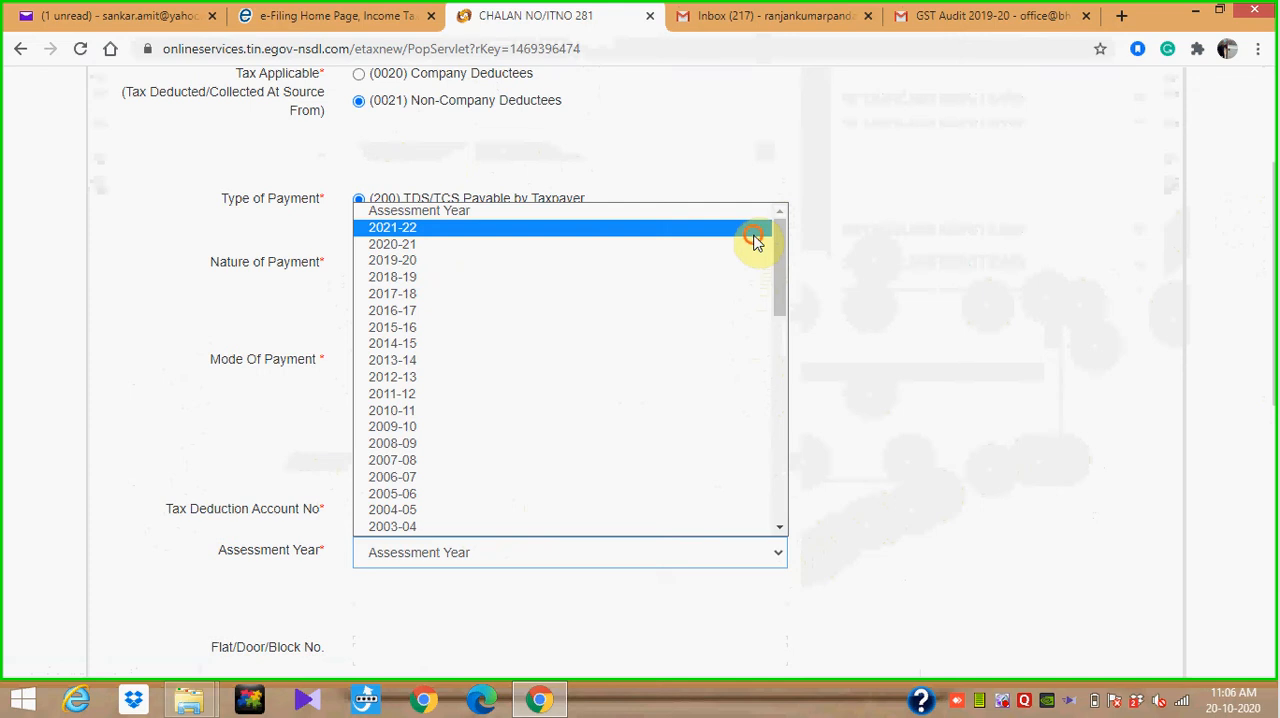
left_click(755, 236)
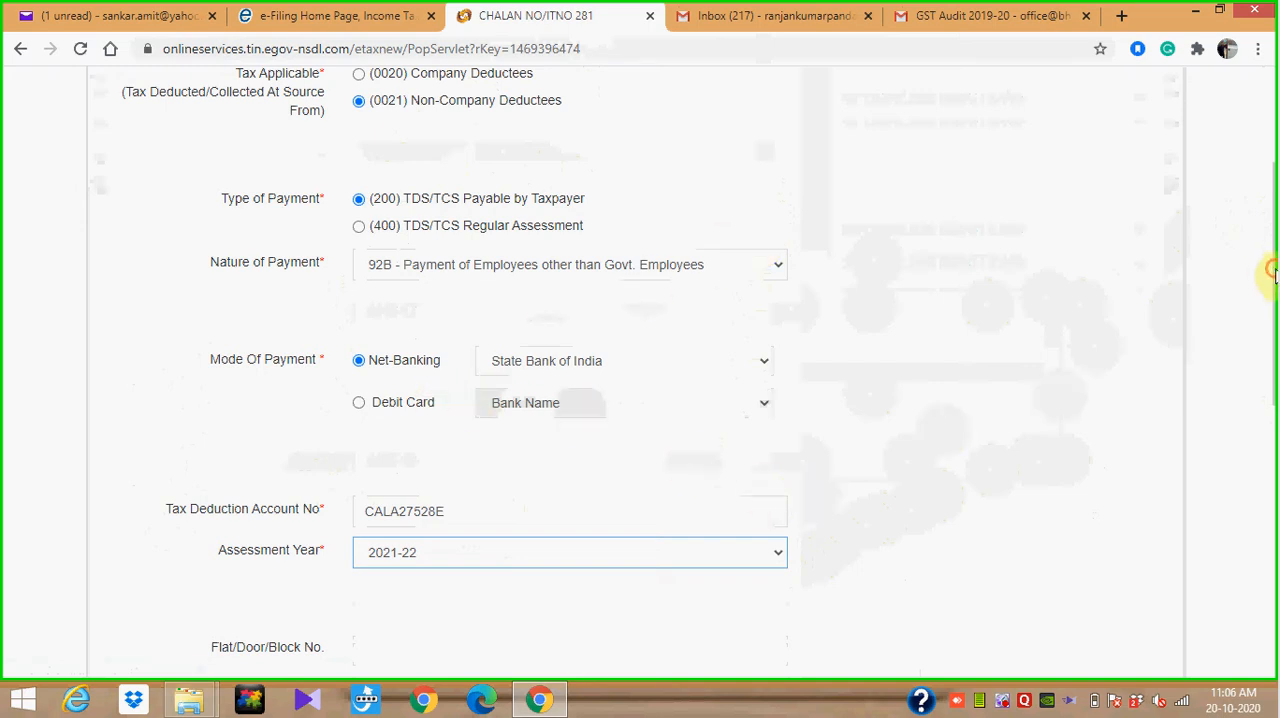
Fill in the taxpayer's address details, including city, state and pin code, from a saved address suggestion
left_click_drag(1270, 272, 1266, 426)
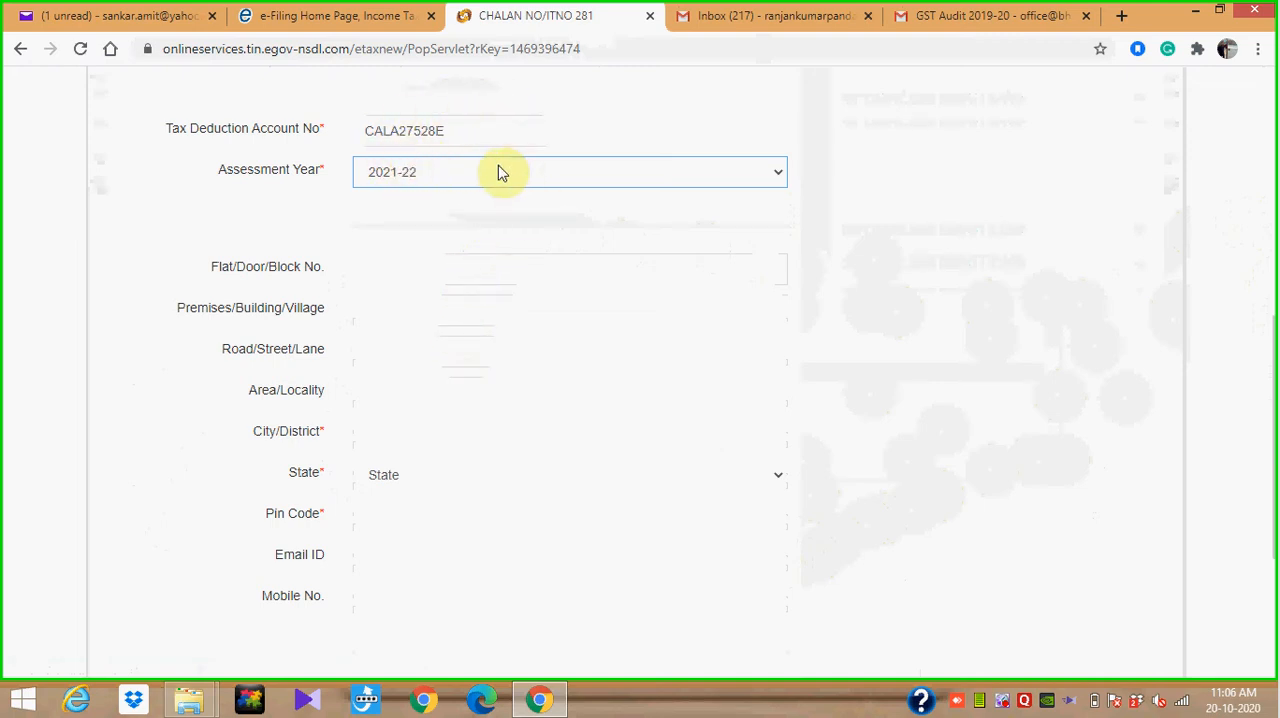
left_click(383, 443)
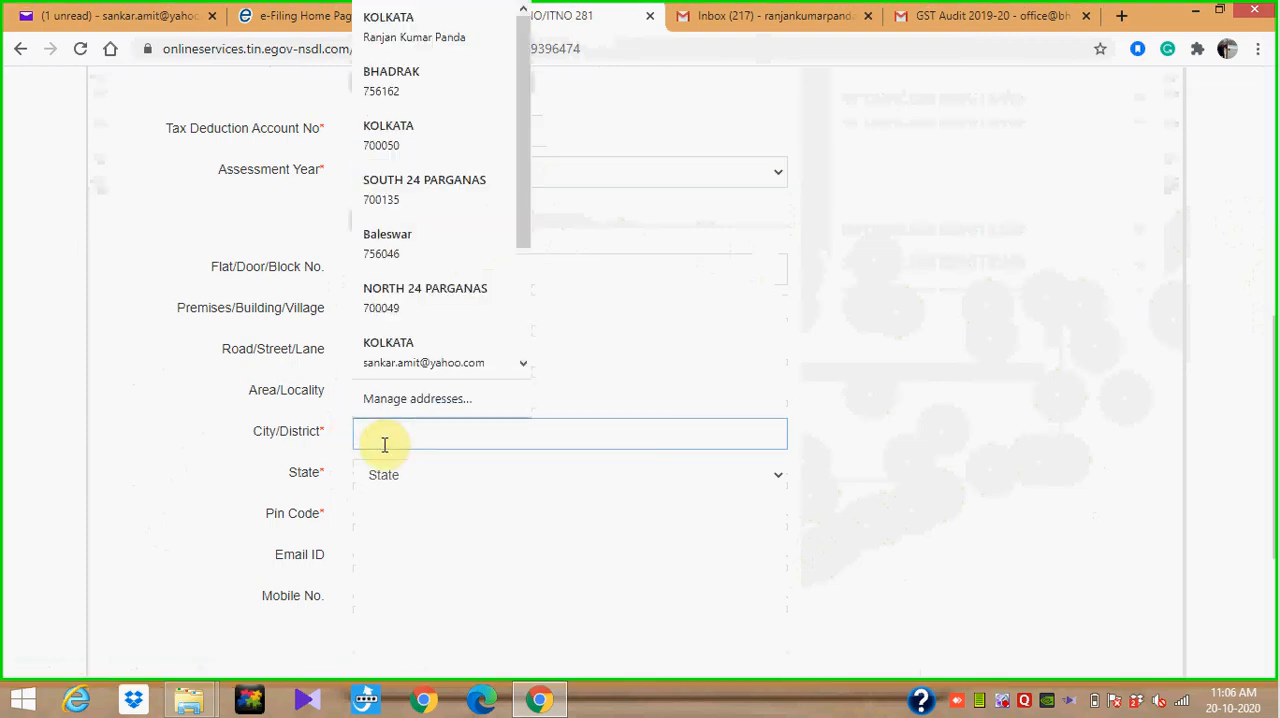
left_click(463, 165)
Review the completed challan form, enter the captcha code shown in the image, and proceed to the confirmation page
left_click(1274, 190)
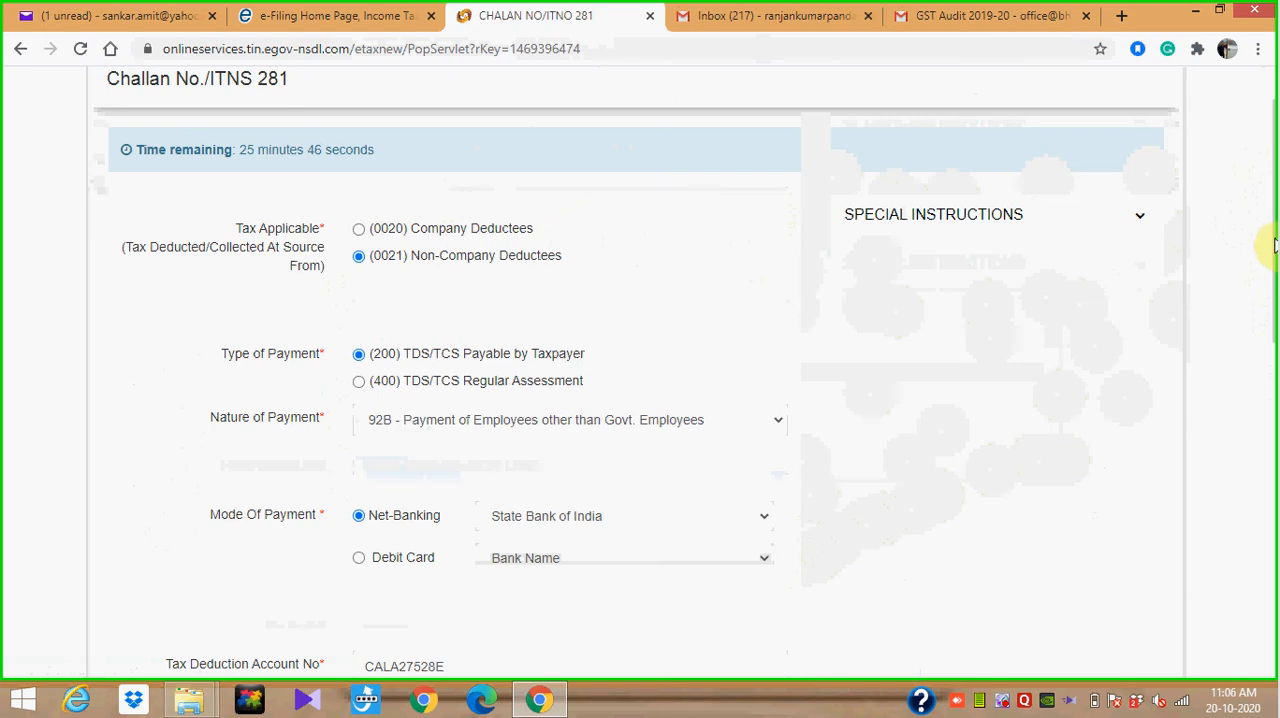
left_click_drag(1274, 252, 1270, 540)
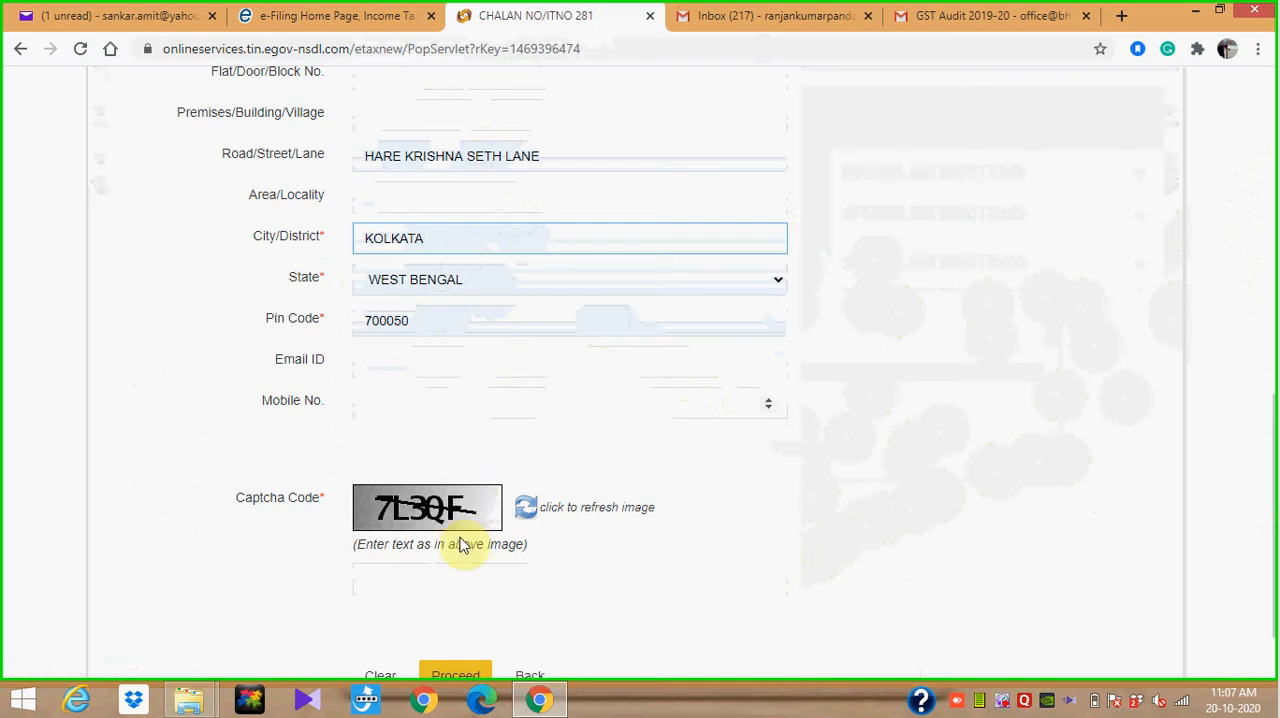
left_click(540, 581)
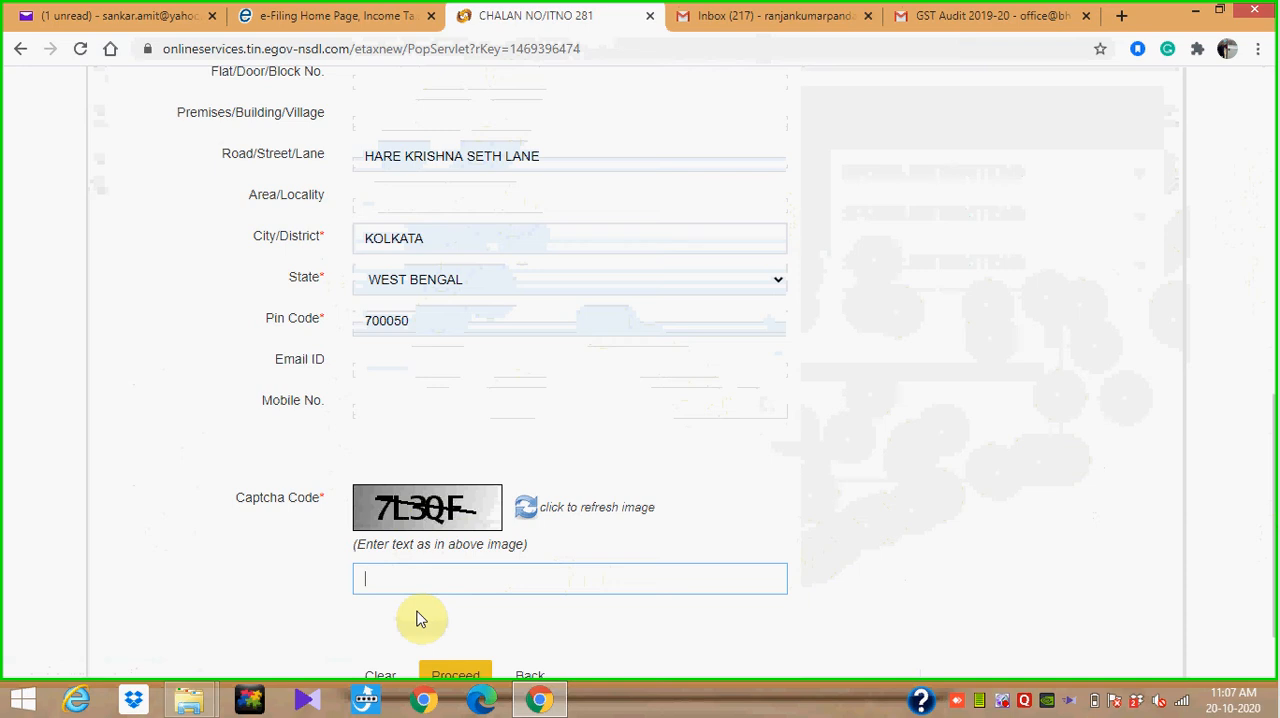
type("7L3QF")
left_click(446, 676)
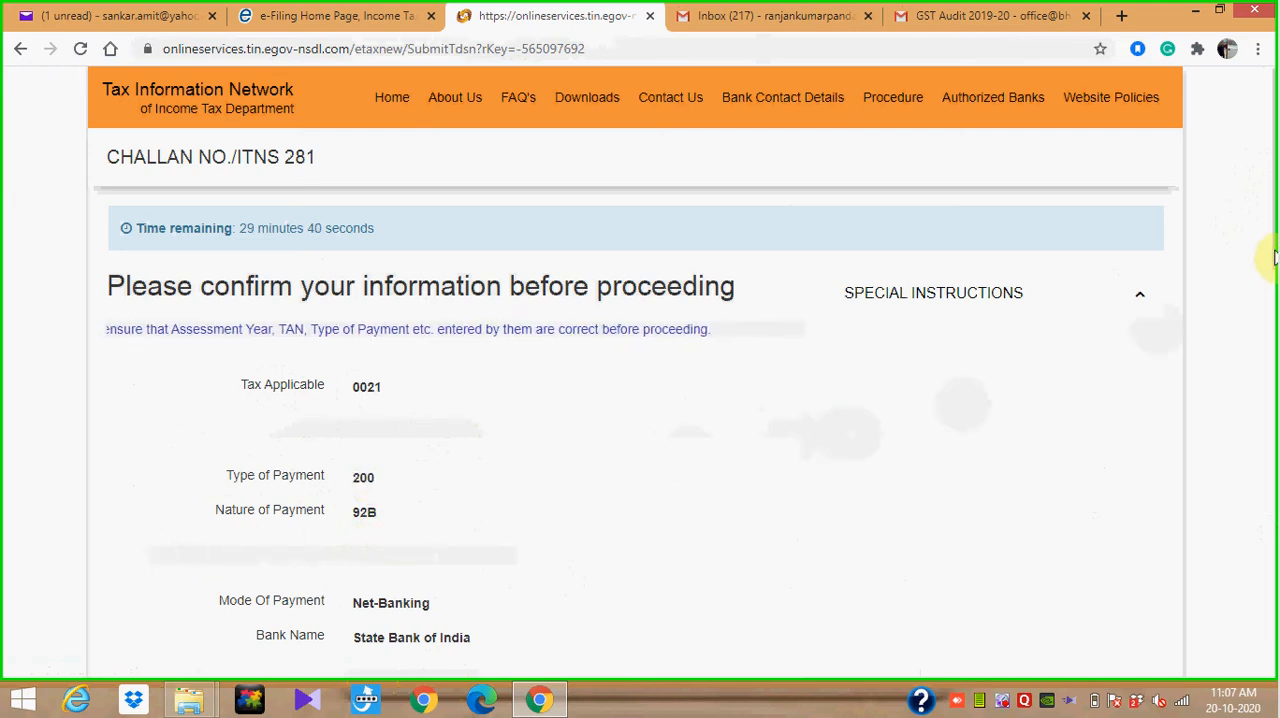
Review the challan details on the confirmation page, agree to the NSDL e-Gov consent, and submit the challan to the bank
left_click_drag(1272, 253, 1272, 380)
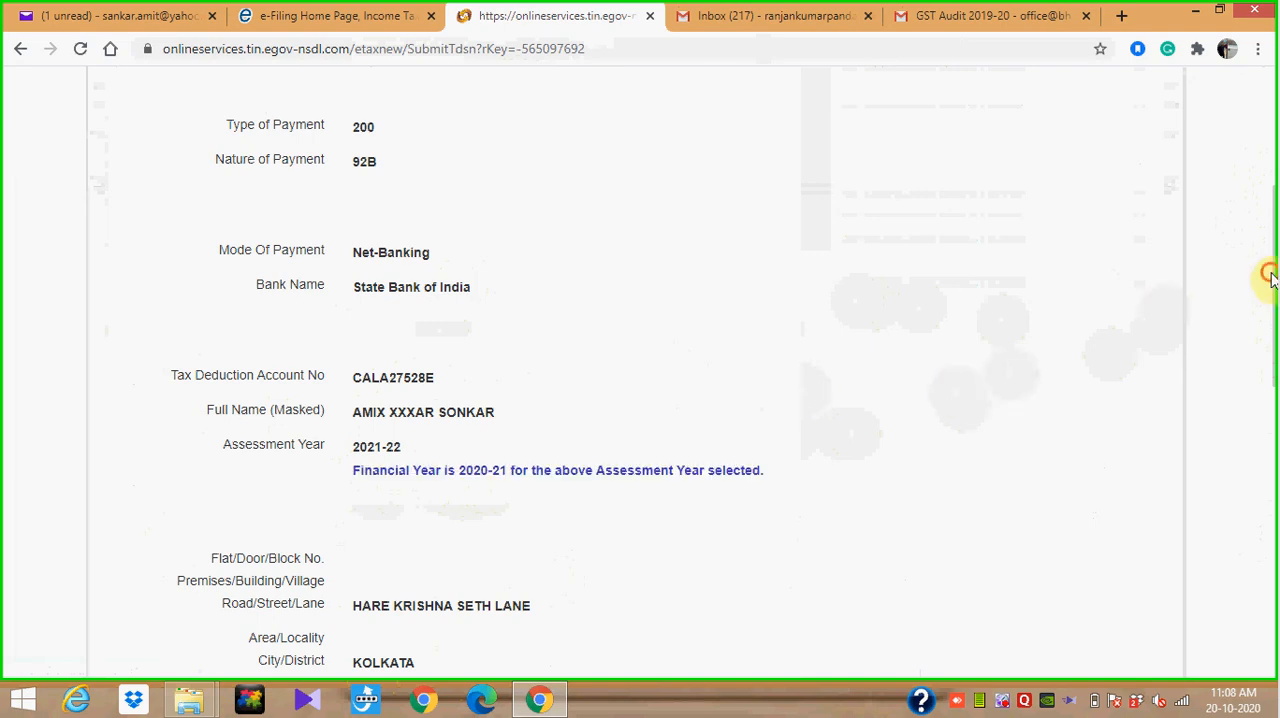
scroll(1270, 306, "down", 3)
left_click_drag(1273, 373, 1270, 530)
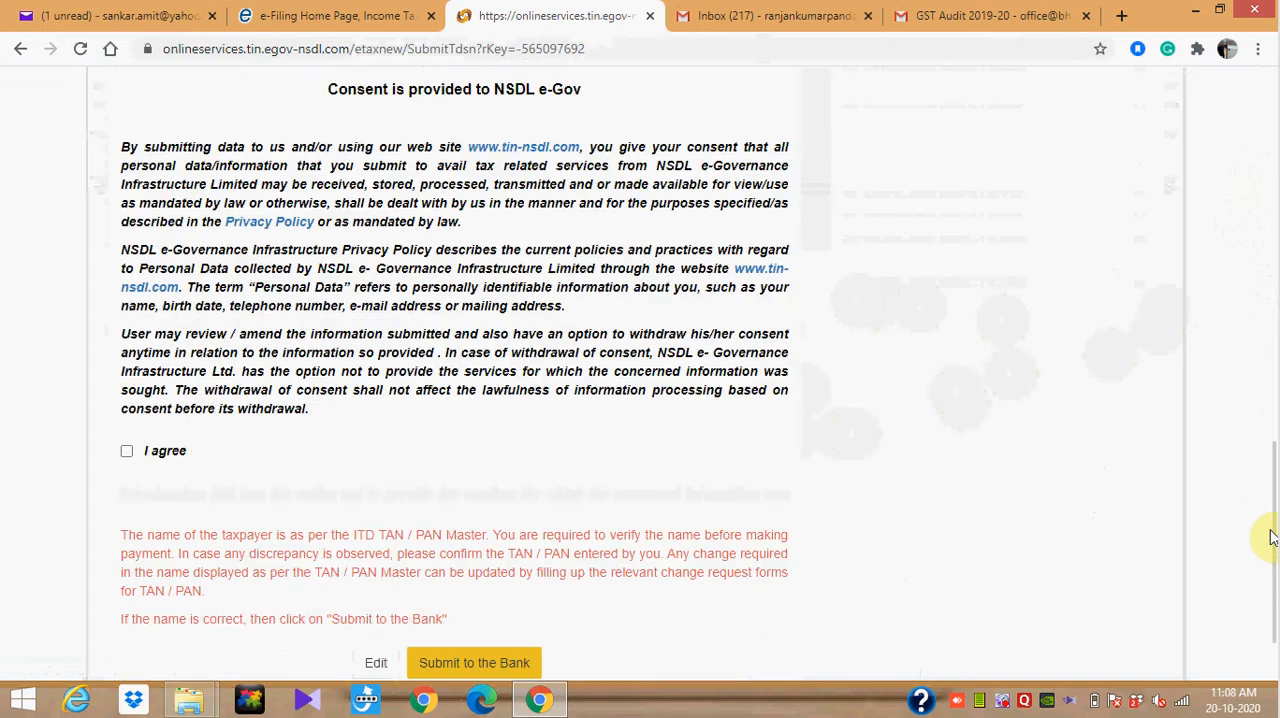
left_click(127, 451)
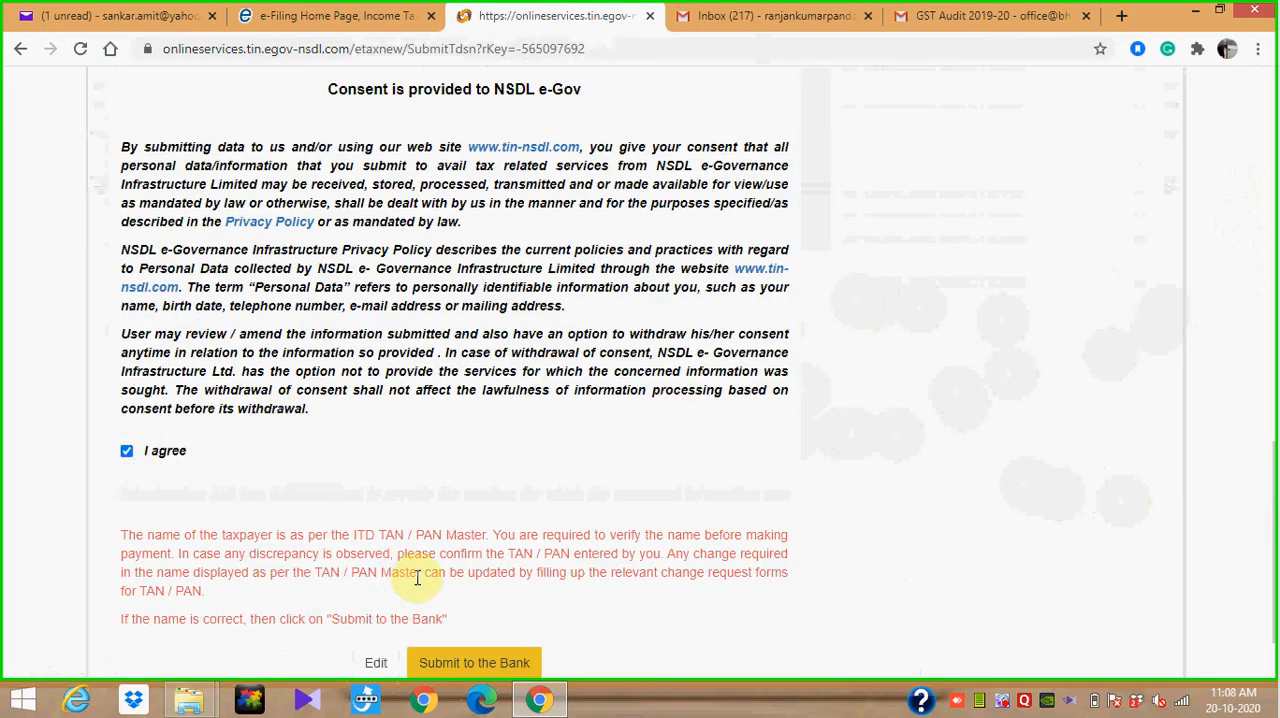
left_click(486, 665)
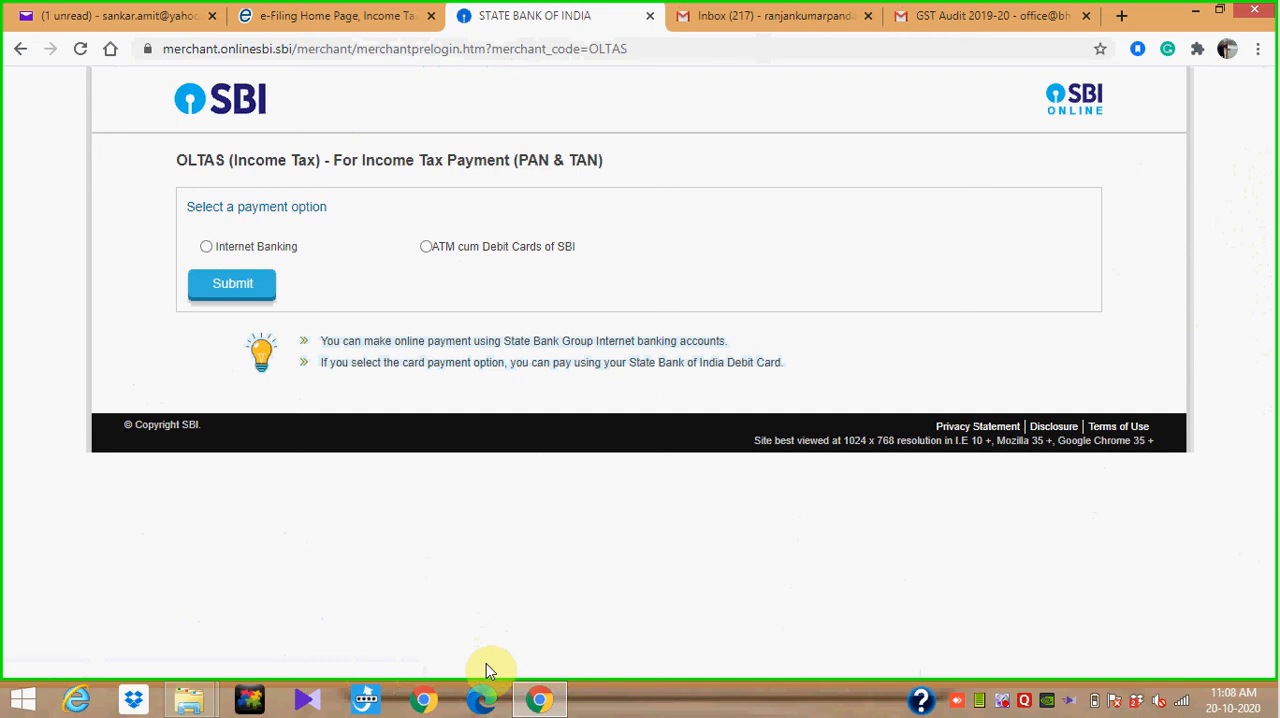
right_click(1003, 705)
left_click(1089, 446)
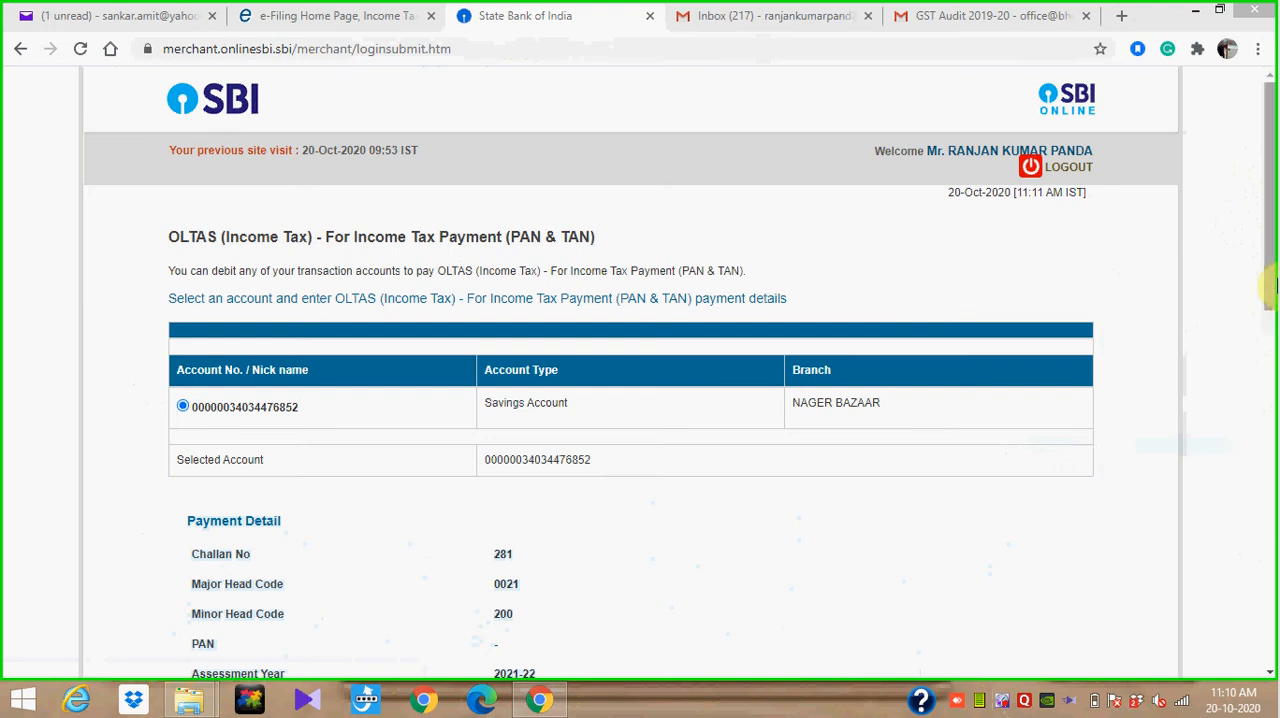
Enter a tax amount of 15000 in the OLTAS payment details and confirm them to proceed to transaction verification
left_click_drag(1268, 278, 1271, 421)
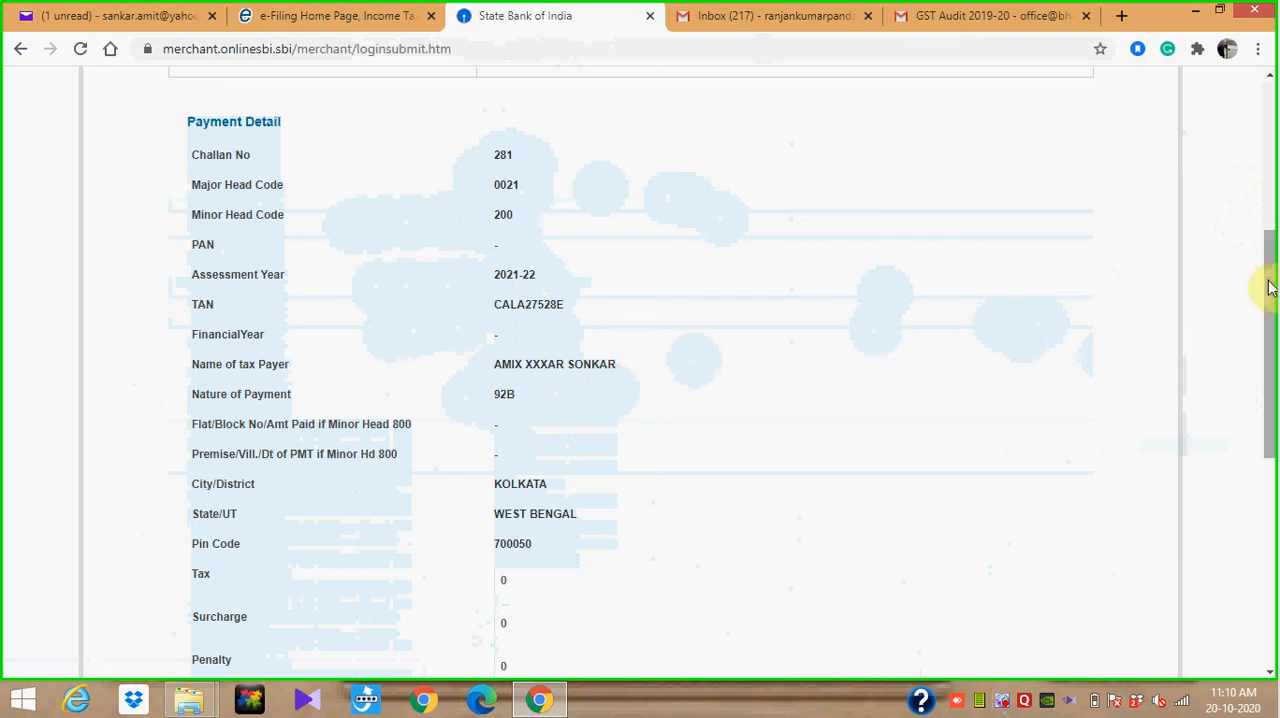
left_click_drag(1269, 300, 1271, 318)
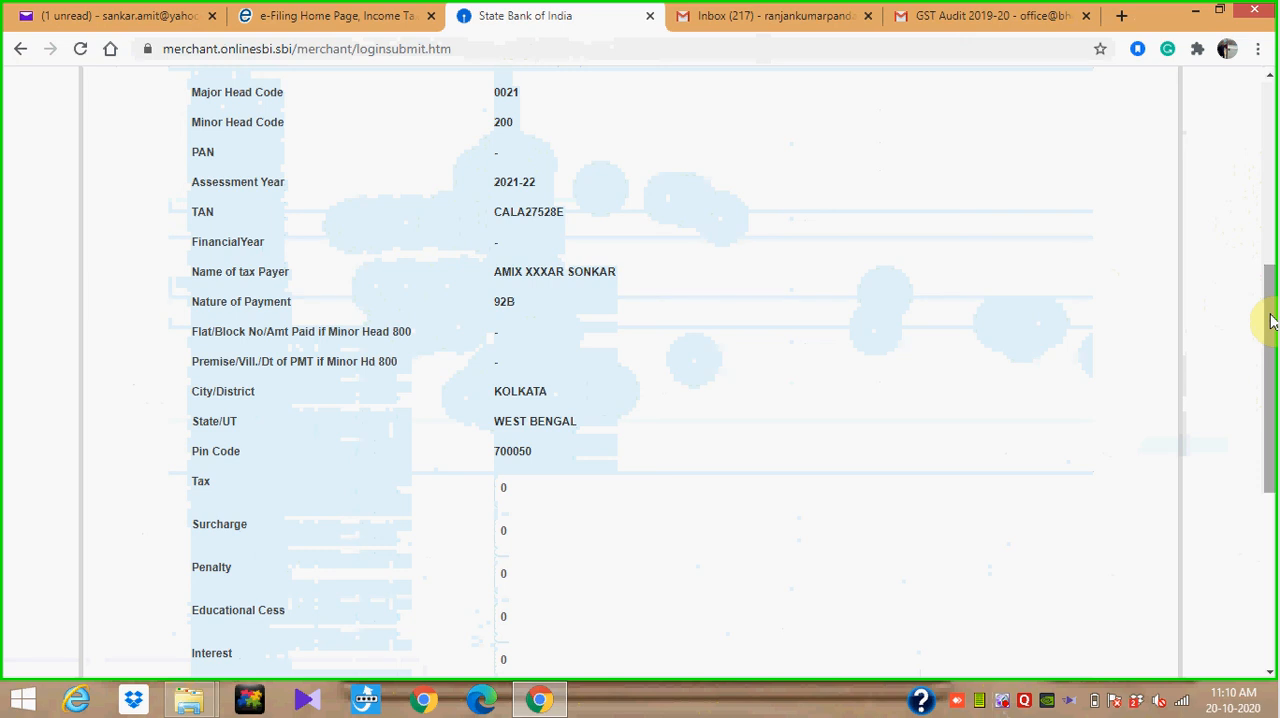
left_click_drag(1272, 320, 1273, 380)
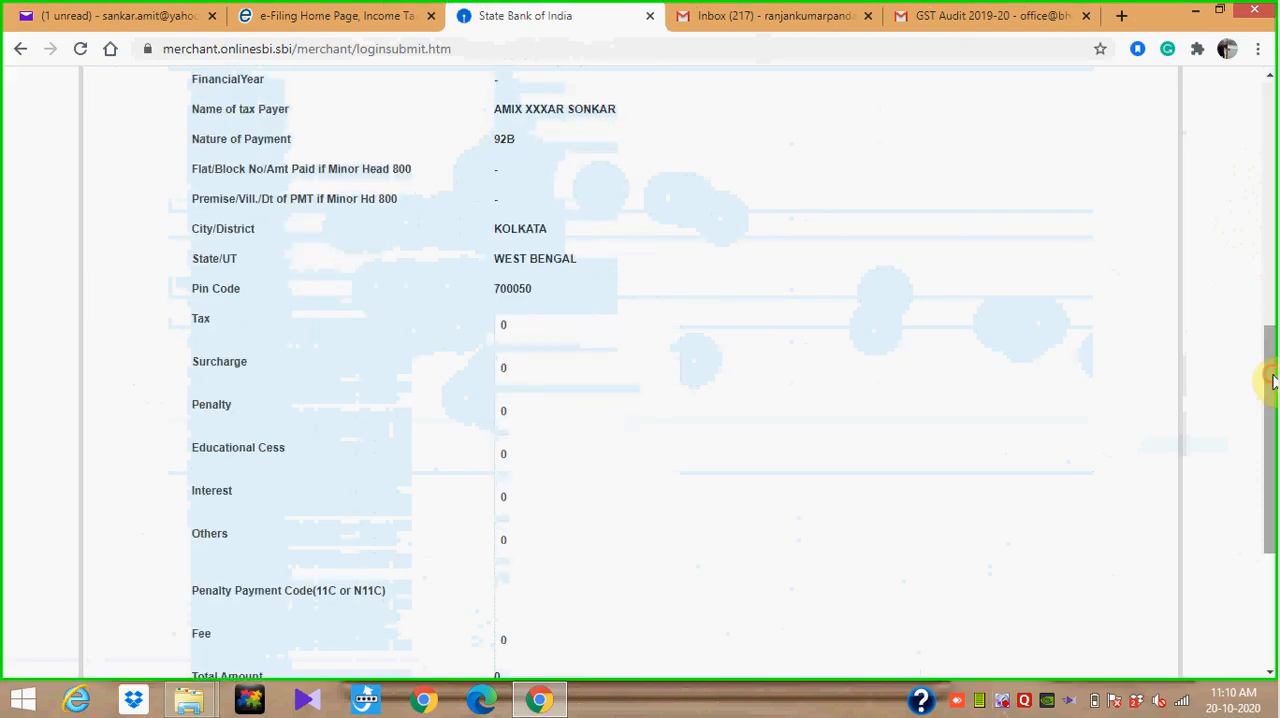
left_click(535, 326)
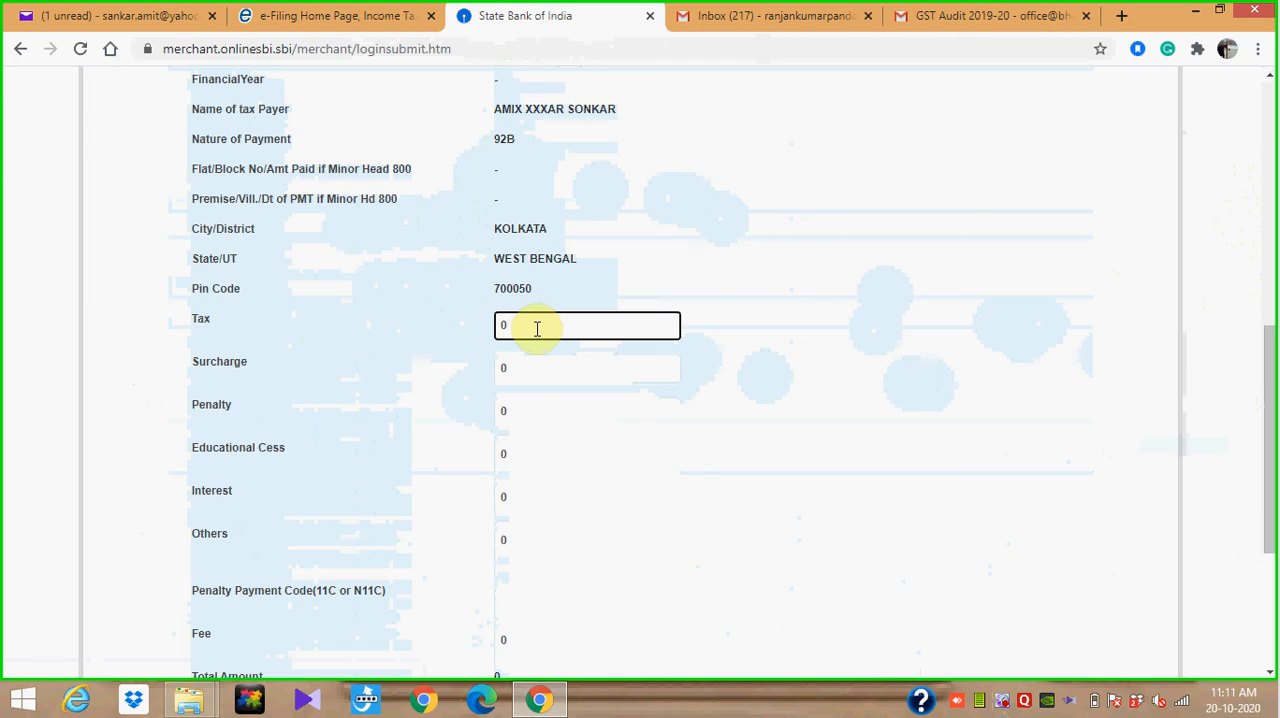
key("BackSpace")
type("150")
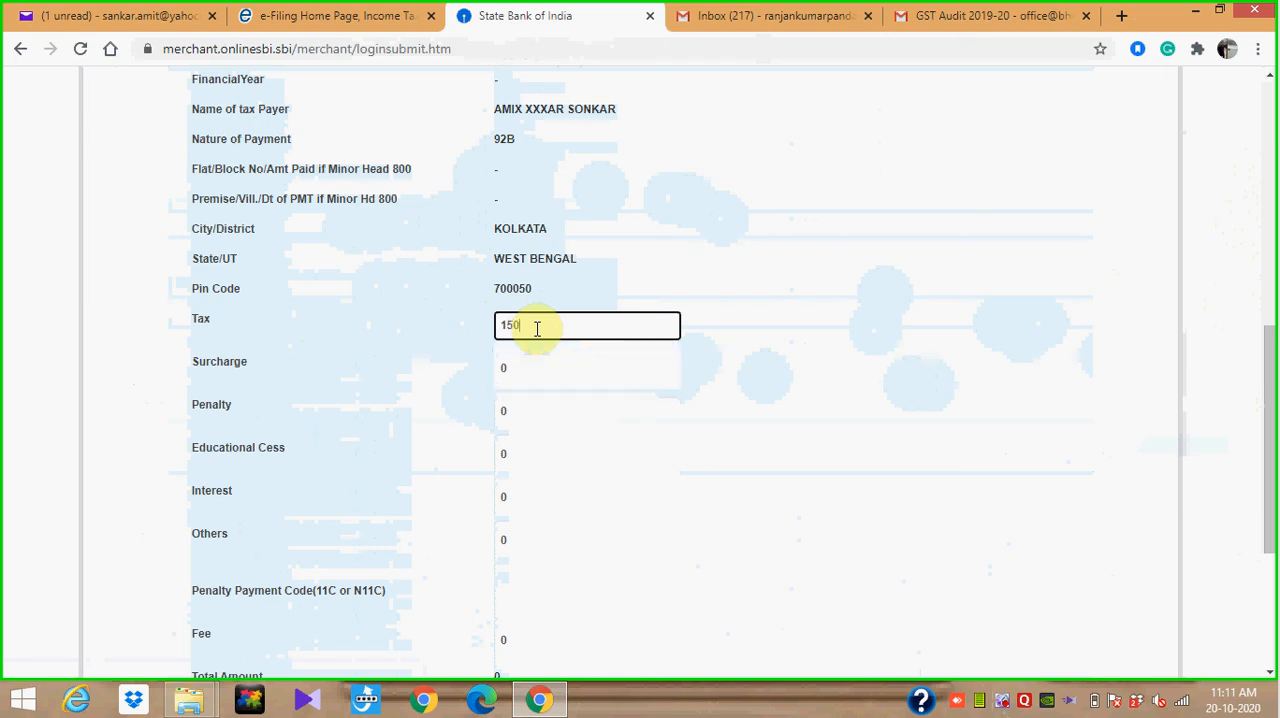
type("00")
left_click(794, 377)
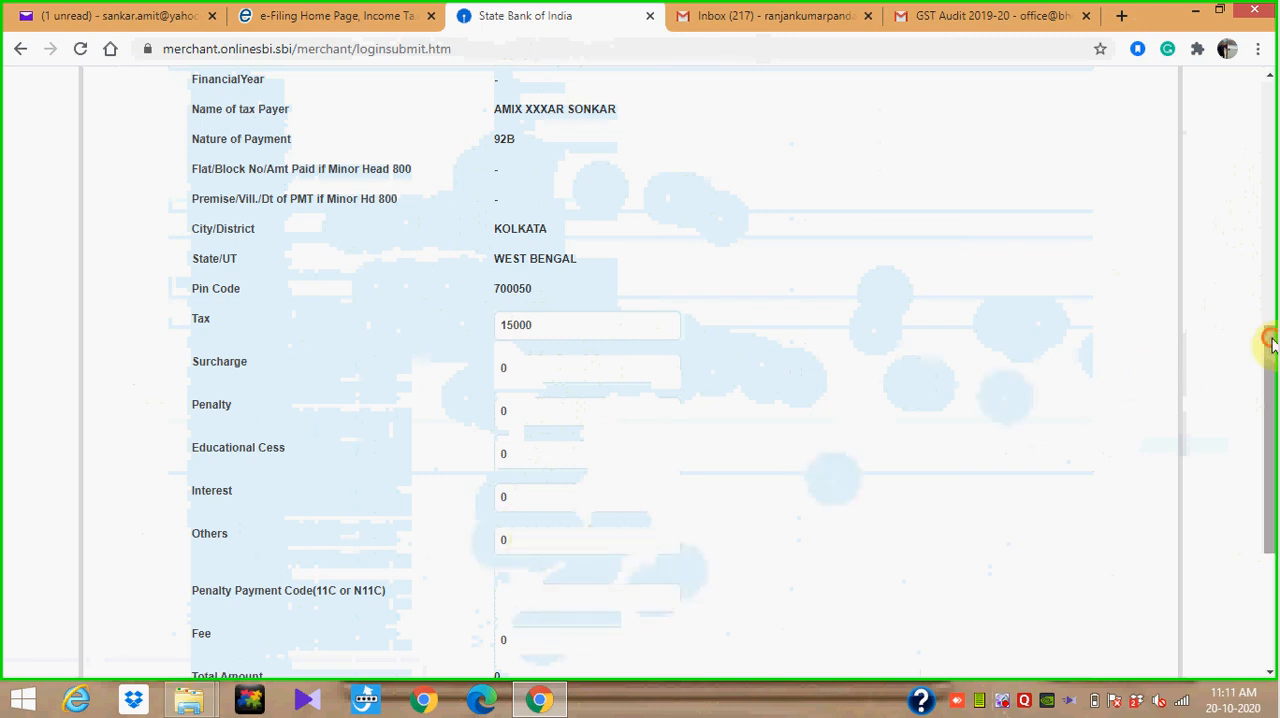
left_click_drag(1273, 343, 1273, 435)
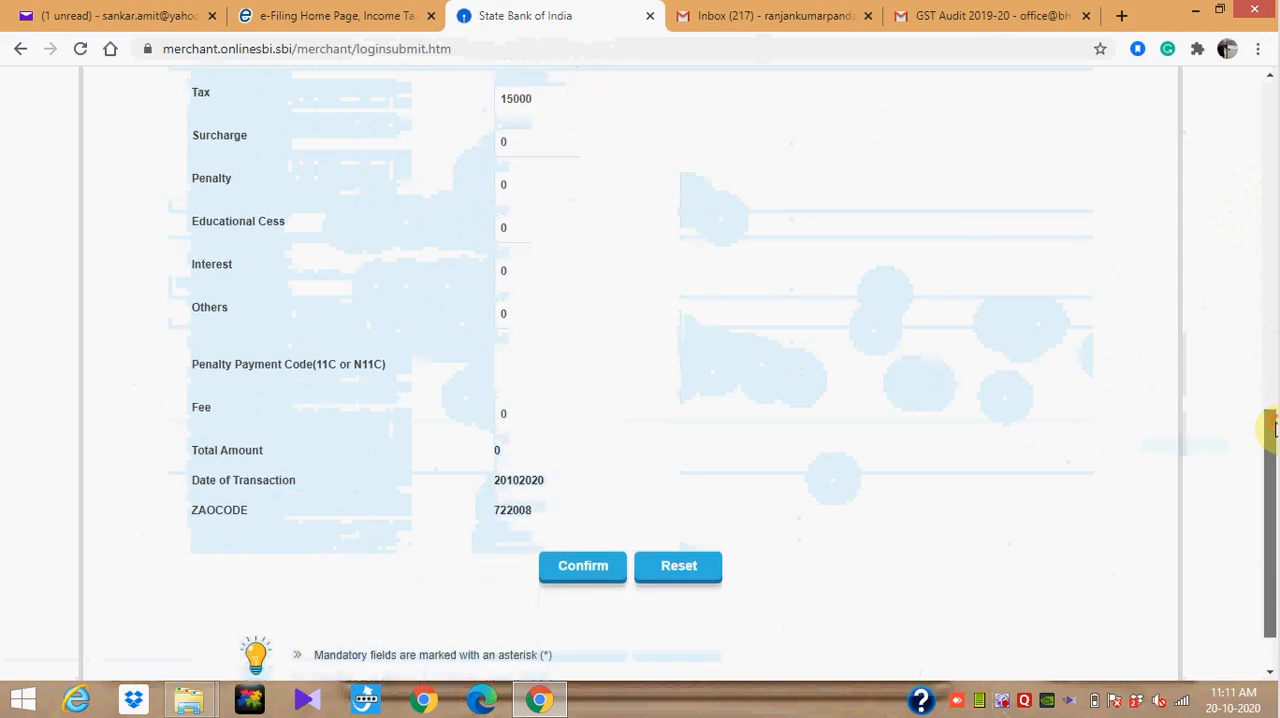
left_click(585, 577)
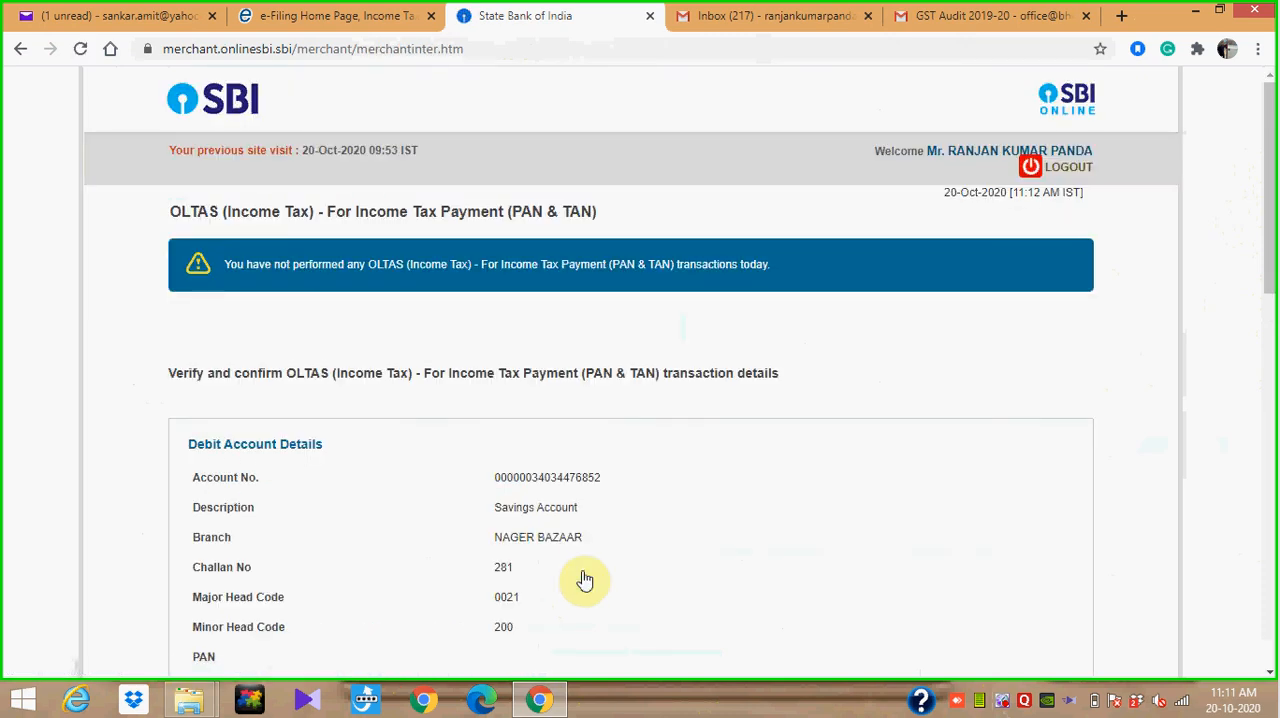
Review the debit account, challan and tax amount details on the transaction verification page
left_click_drag(1272, 244, 1274, 515)
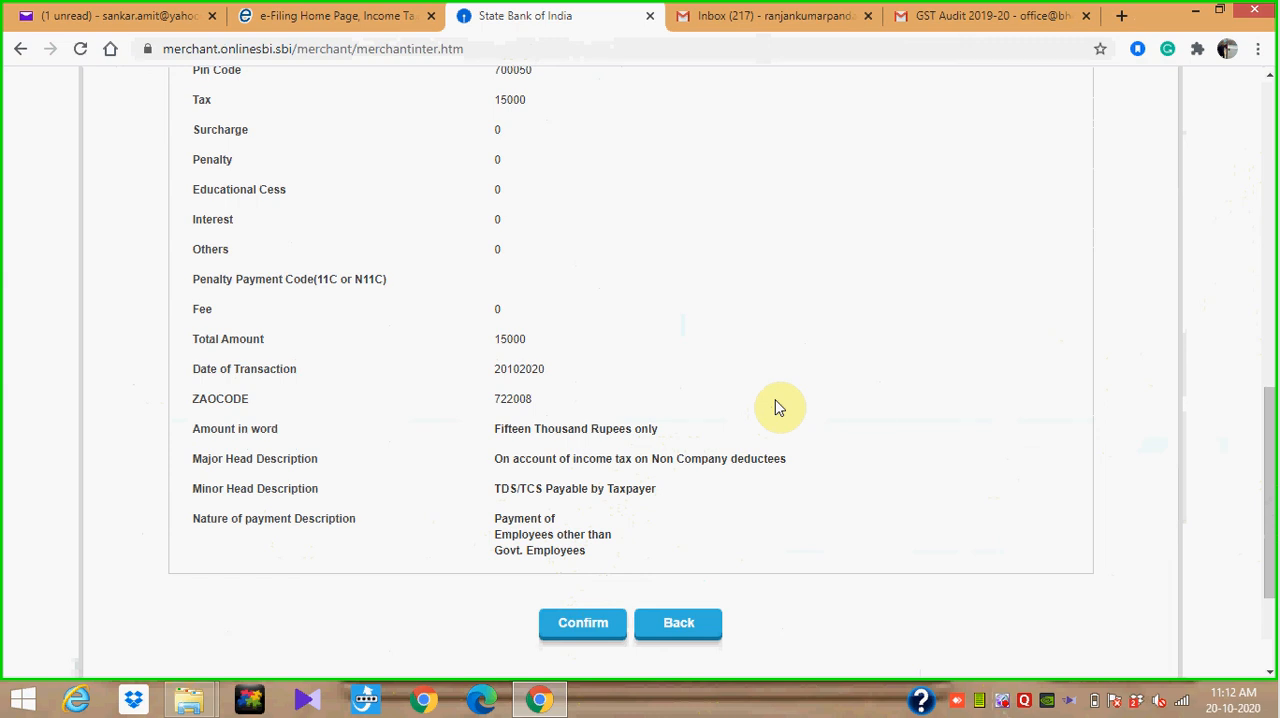
left_click_drag(1271, 391, 1270, 266)
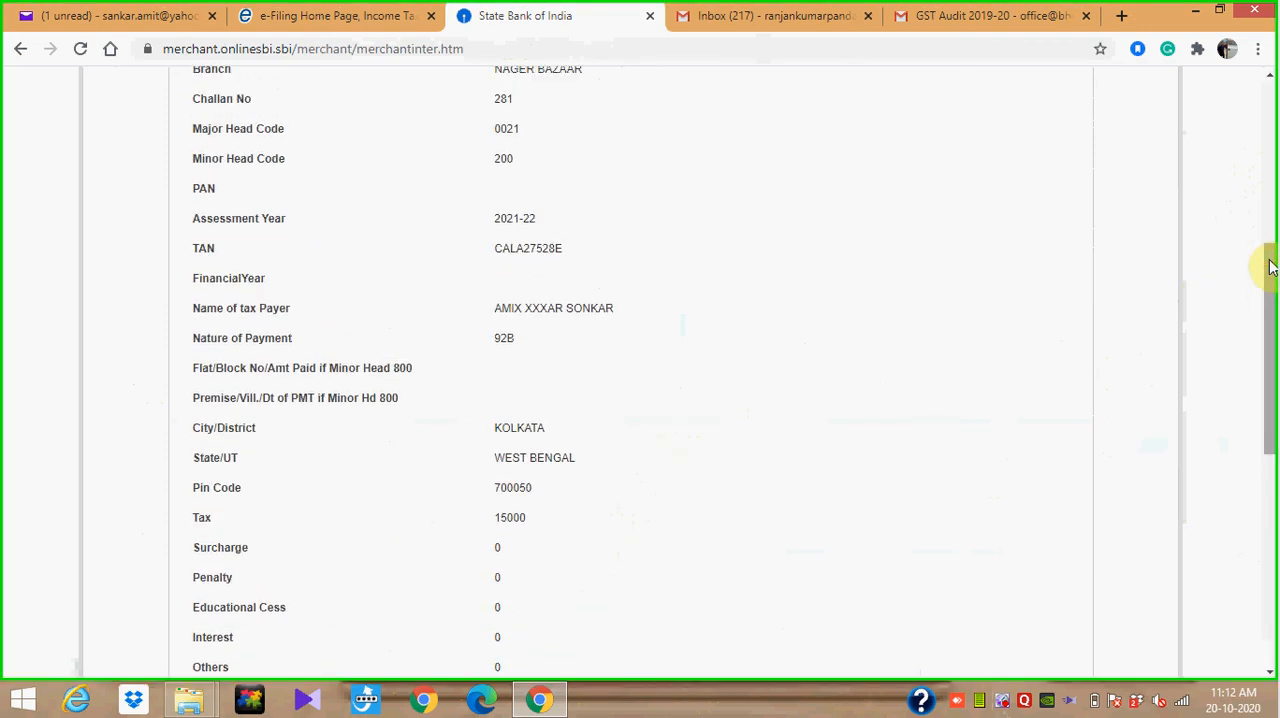